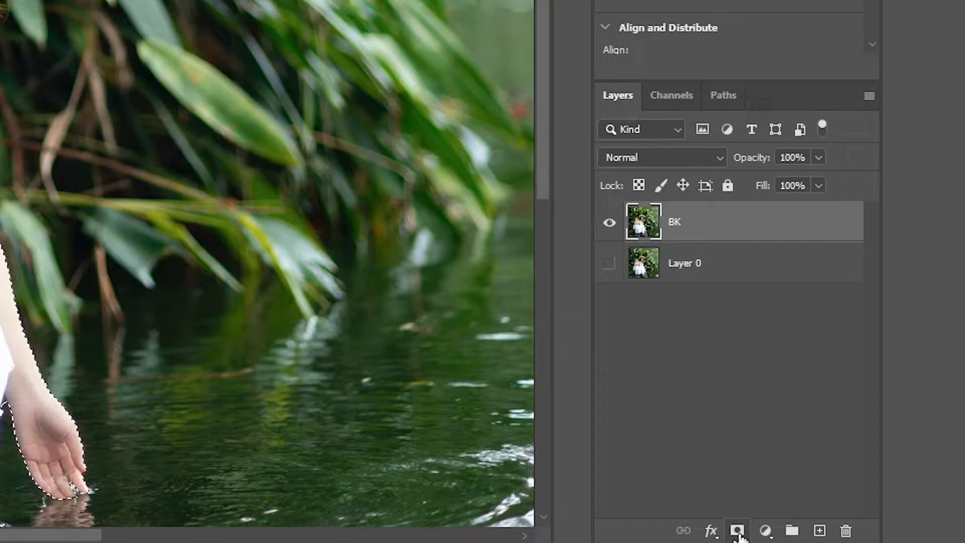
Step: Add a layer mask to the BK layer from the woman's selection and open it in Select and Mask
left_click(738, 531)
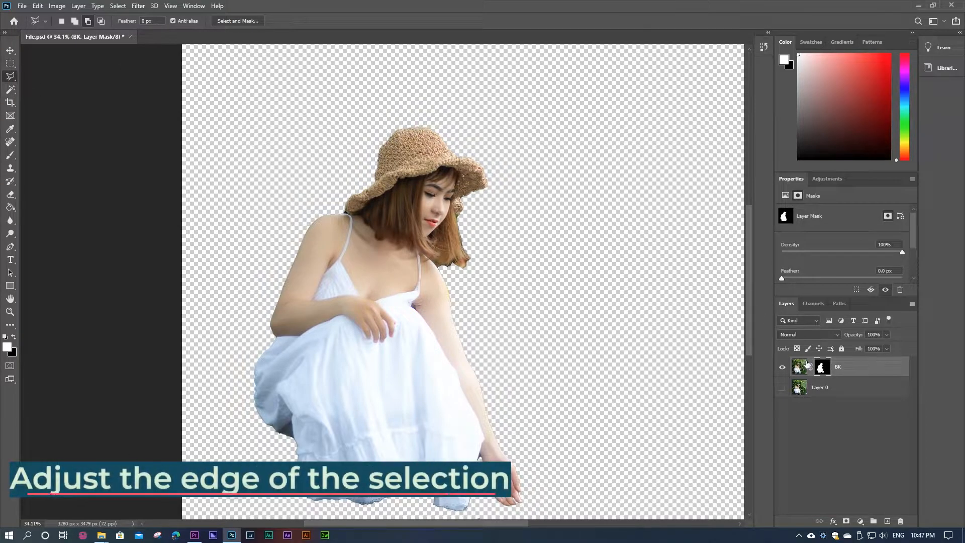
double_click(826, 371)
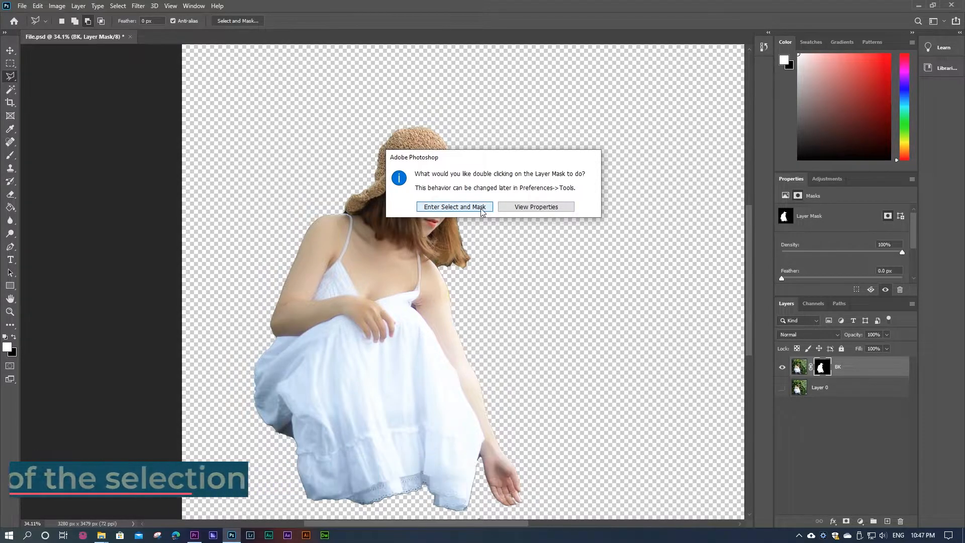
left_click(523, 208)
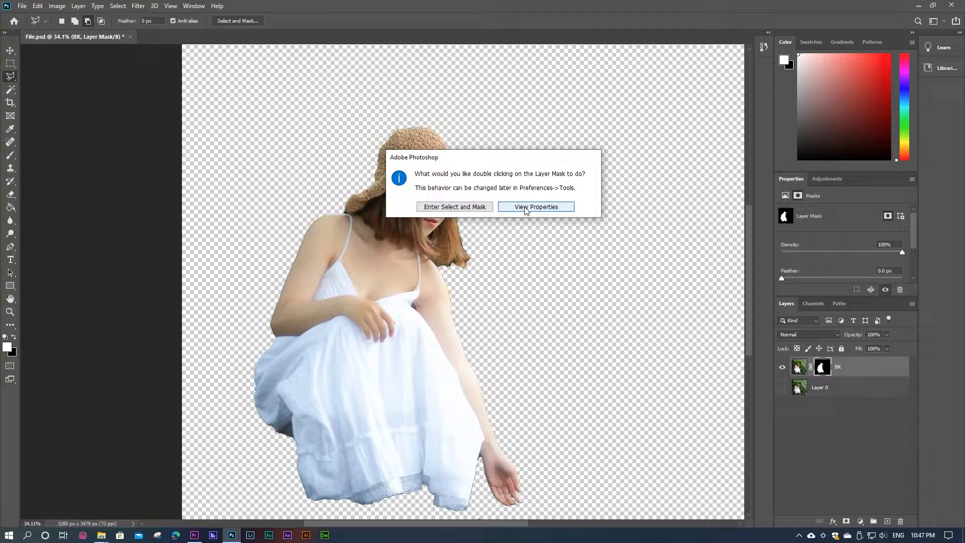
left_click(452, 208)
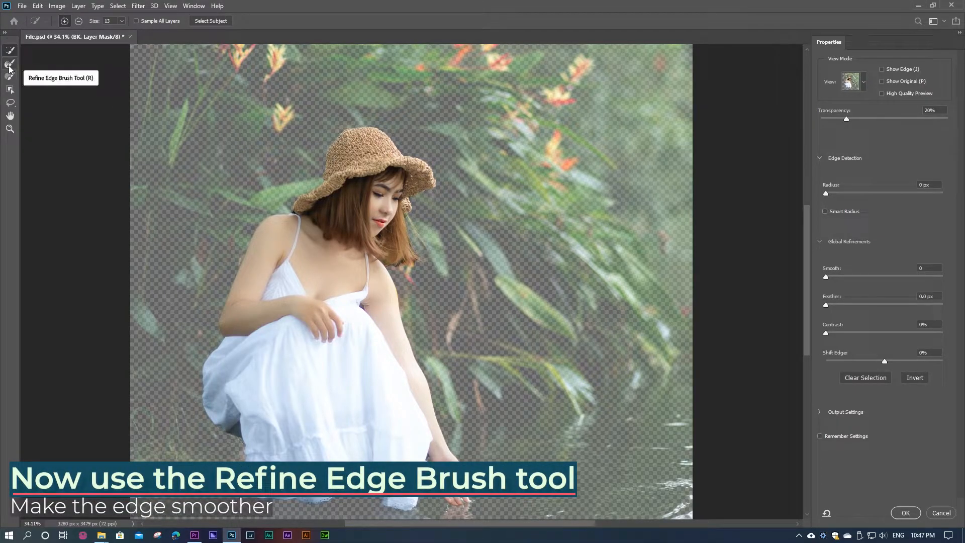
Step: Paint with the Refine Edge Brush along the loose hair strands and hair tips beside the woman's face and above her shoulder
left_click(9, 68)
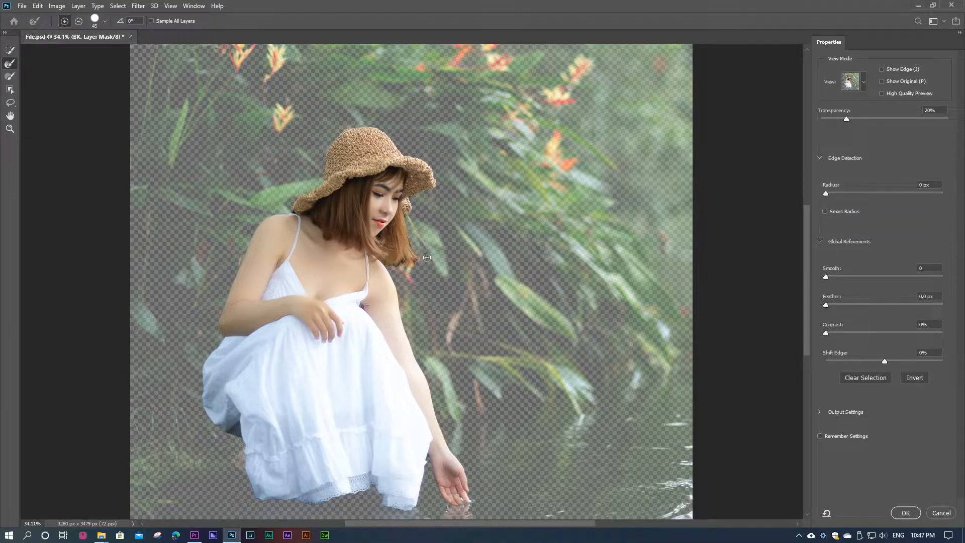
scroll(409, 229, "up", 5)
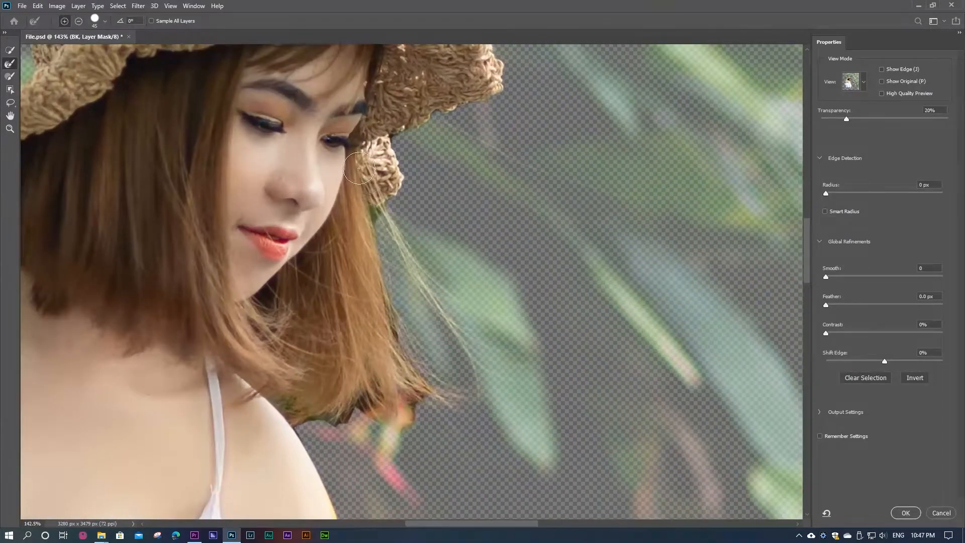
left_click_drag(384, 213, 418, 269)
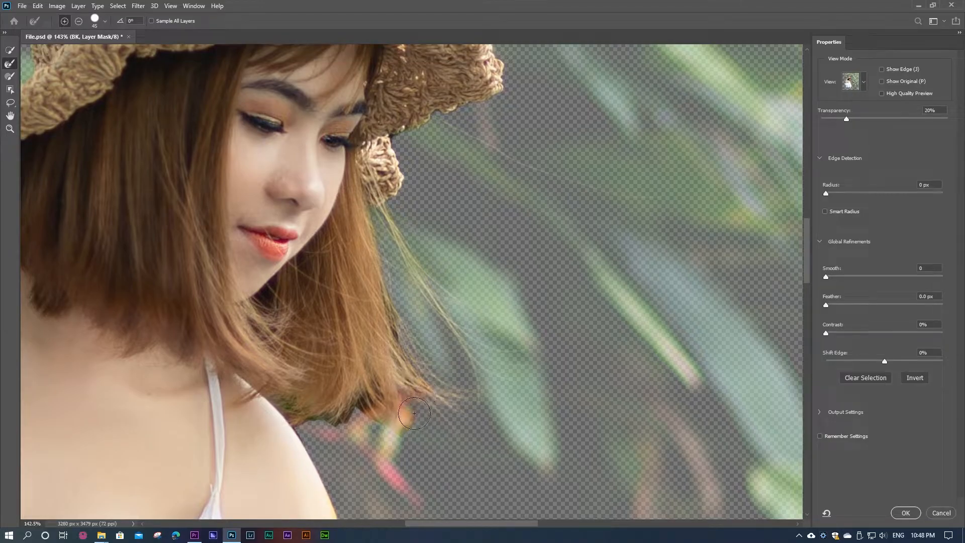
mouse_move(376, 413)
left_mouse_down()
mouse_move(356, 406)
mouse_move(333, 424)
mouse_move(273, 397)
left_mouse_up()
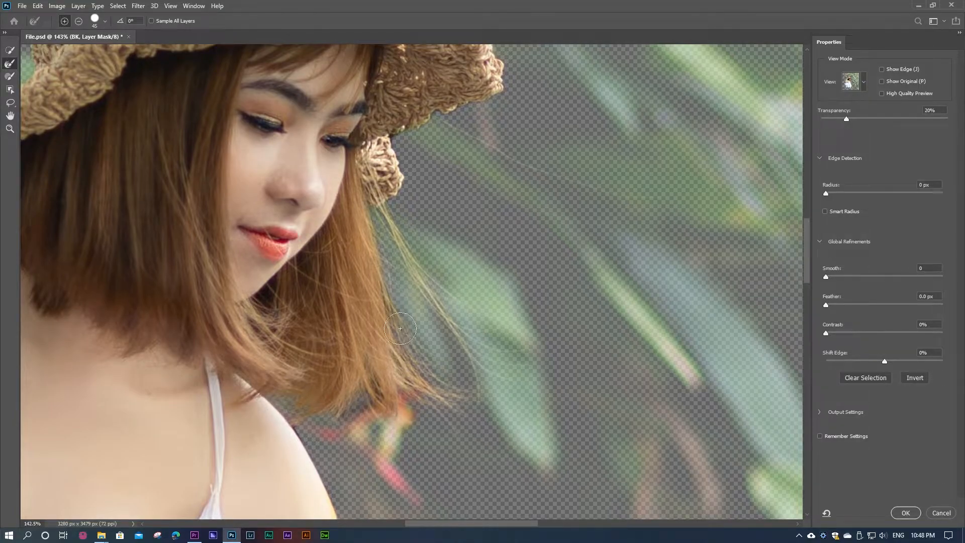
mouse_move(364, 415)
left_mouse_down()
mouse_move(337, 415)
mouse_move(383, 398)
left_mouse_up()
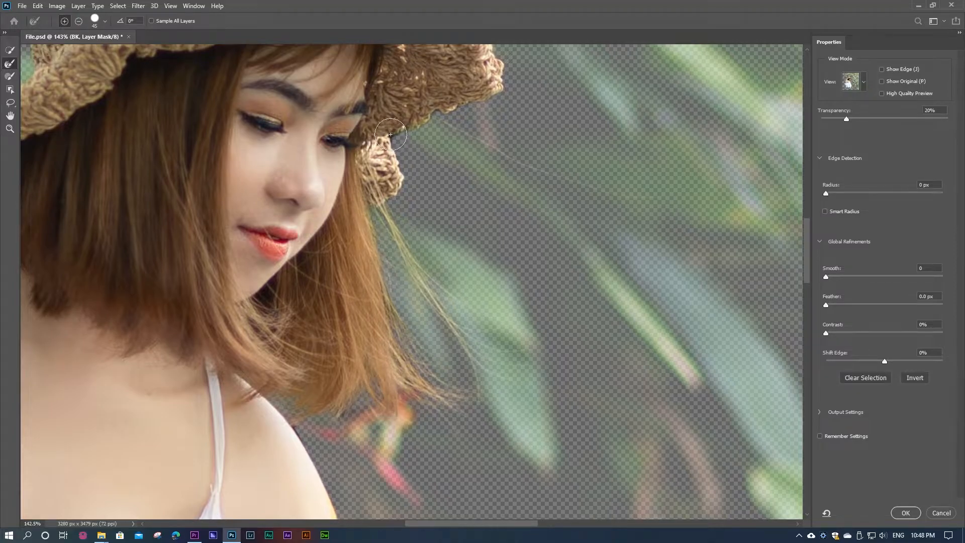
Step: Refine the mask edge in the notch under the hat brim beside the woman's eye
scroll(392, 132, "up", 5)
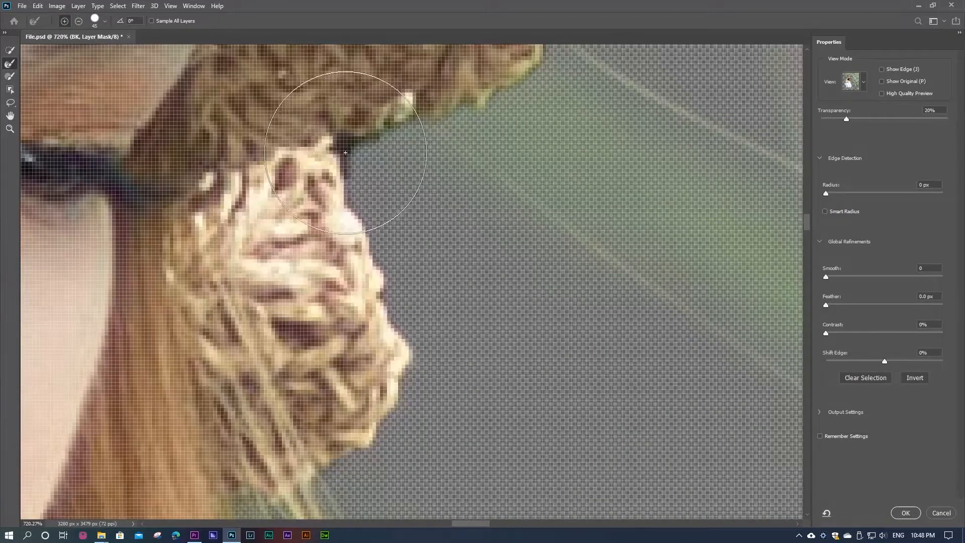
scroll(350, 141, "down", 3)
scroll(302, 236, "down", 3)
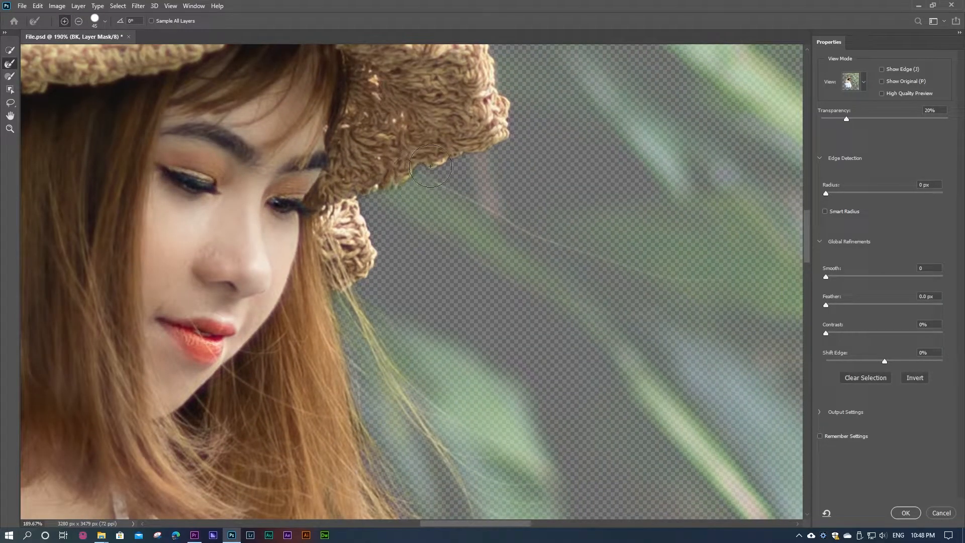
Step: Refine the mask edge at the corner where the woman's bent elbow meets the white dress
left_click_drag(446, 167, 434, 345)
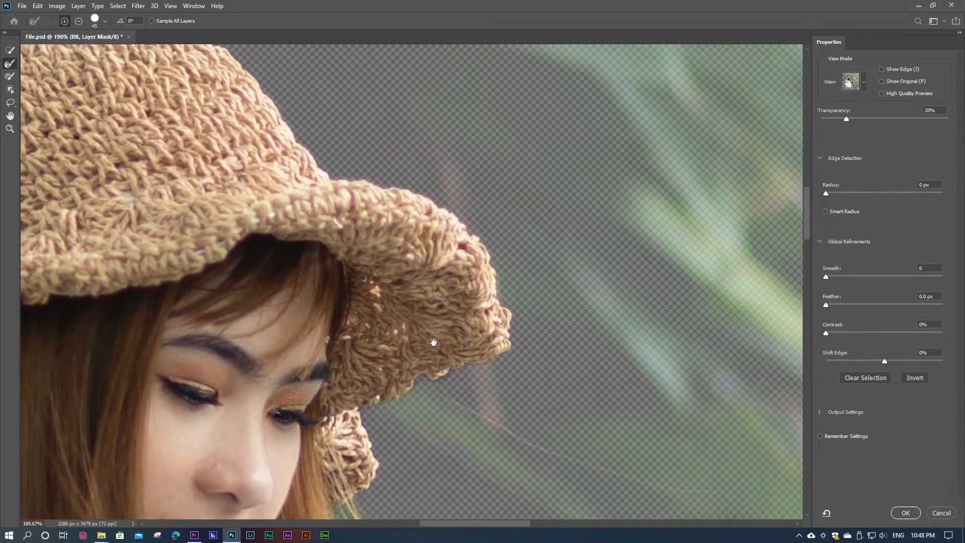
left_click_drag(287, 179, 478, 316)
left_click_drag(155, 386, 385, 210)
left_click_drag(312, 280, 302, 136)
left_click_drag(278, 352, 395, 135)
scroll(312, 200, "up", 5)
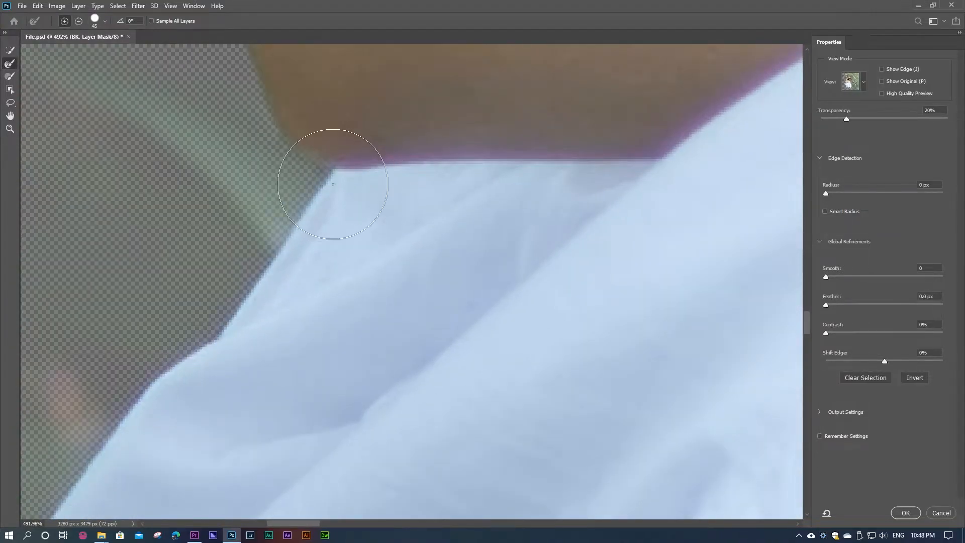
scroll(332, 191, "down", 2)
scroll(361, 177, "down", 8)
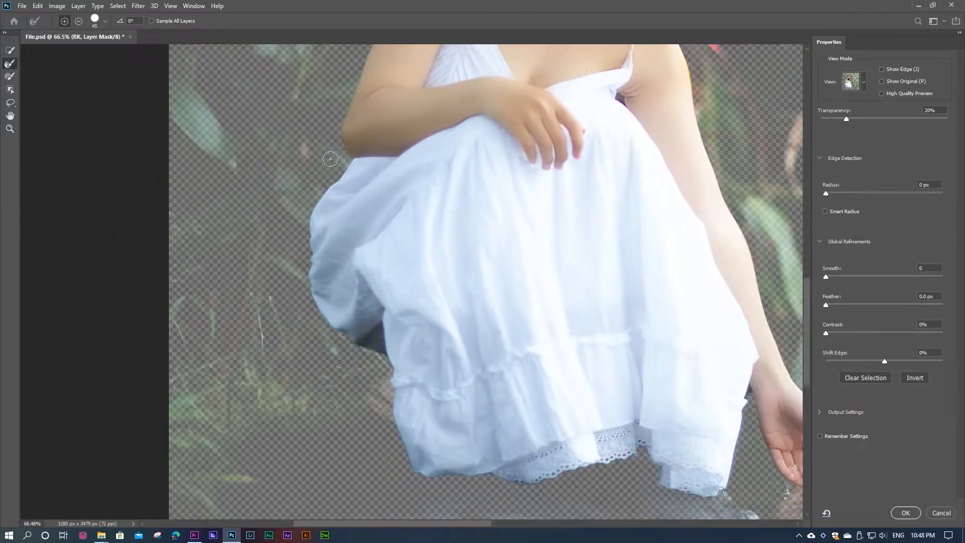
Step: Clear the leftover background from the narrow gap between the dress and the wrist with the Refine Edge Brush
left_click_drag(415, 242, 364, 175)
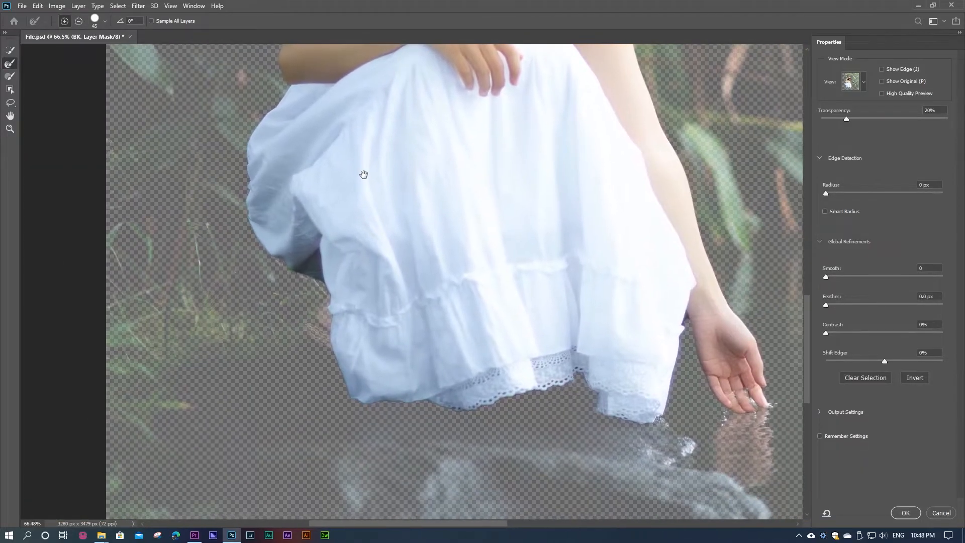
left_click_drag(510, 304, 355, 208)
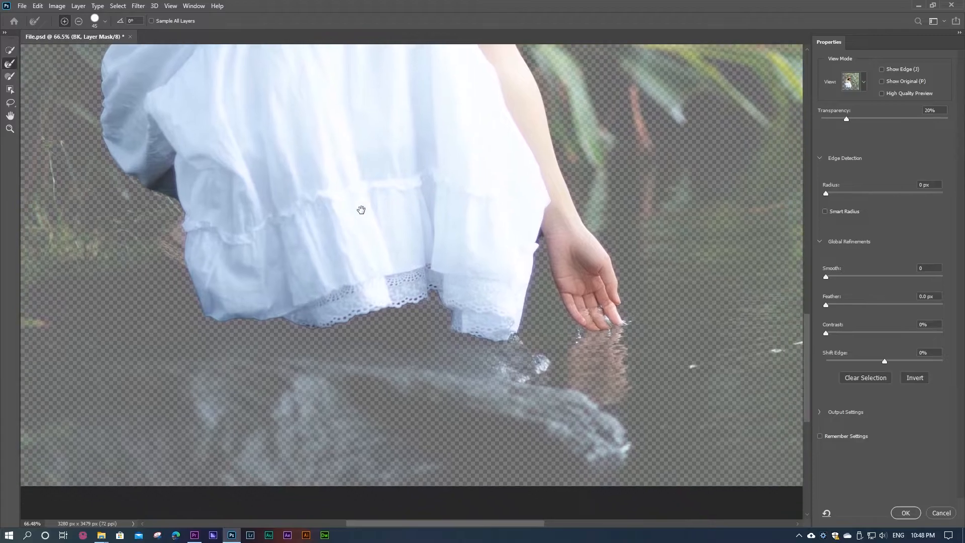
scroll(555, 237, "up", 8)
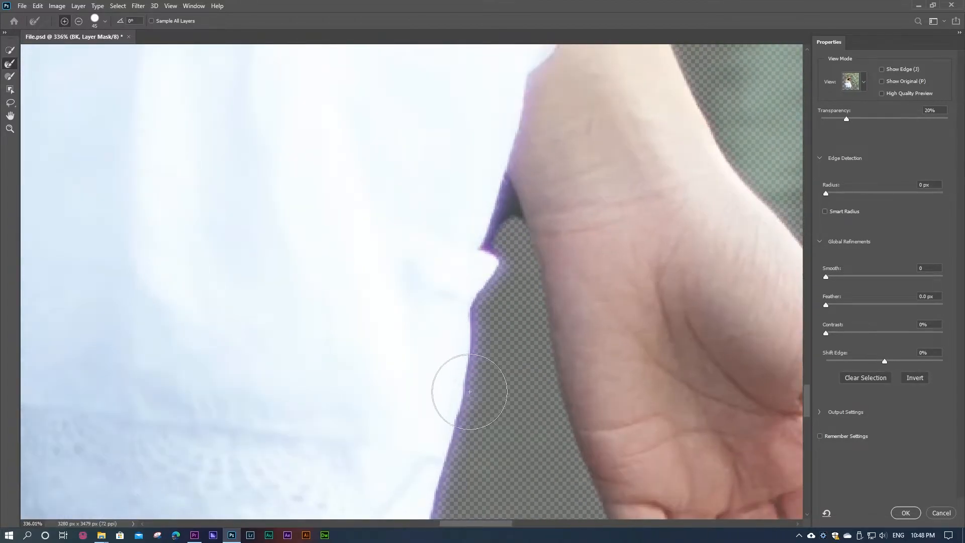
mouse_move(483, 242)
left_mouse_down()
mouse_move(505, 204)
mouse_move(487, 256)
left_mouse_up()
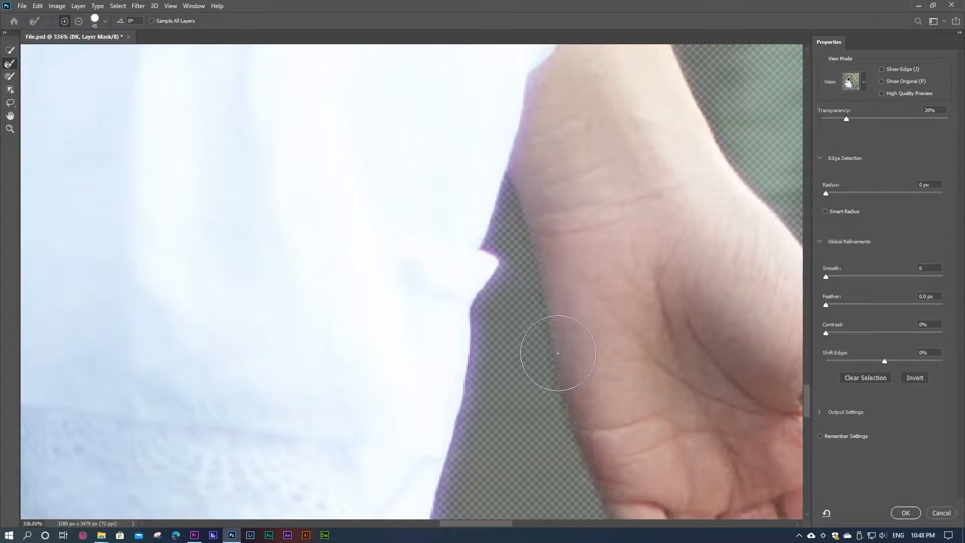
Step: Refine the side edge of the dress facing the lowered hand, down to the hem corner above the water
left_click_drag(523, 360, 405, 155)
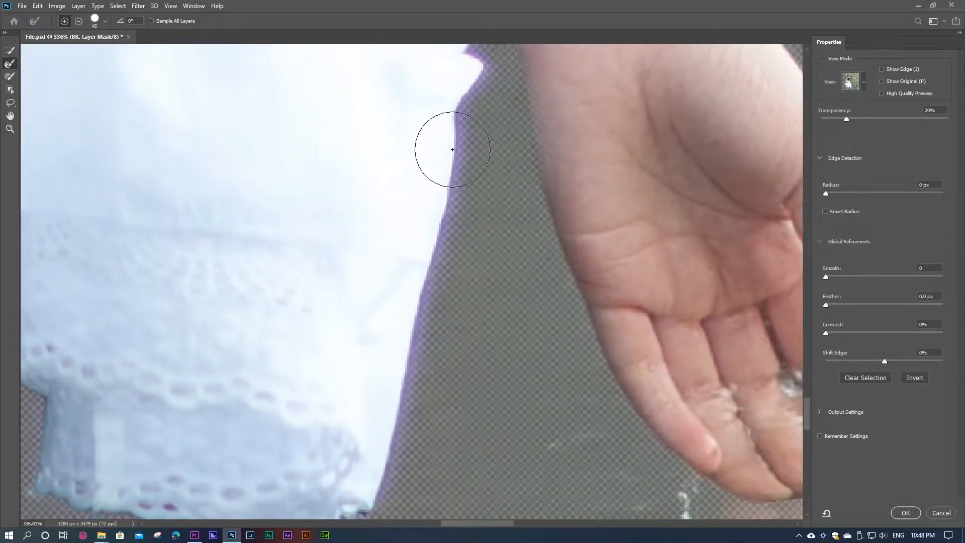
mouse_move(460, 136)
left_mouse_down()
mouse_move(448, 233)
mouse_move(419, 306)
mouse_move(421, 341)
mouse_move(412, 342)
mouse_move(392, 430)
left_mouse_up()
left_click_drag(353, 364, 342, 195)
left_click_drag(379, 287, 351, 347)
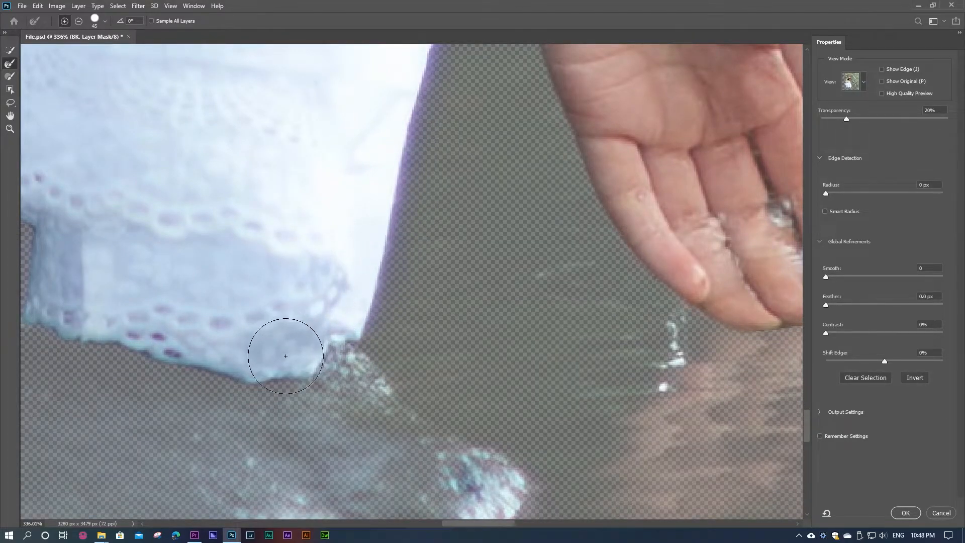
Step: Refine the mask along the scalloped lace hem, from the corner near the hand across to the dress's far side
mouse_move(189, 328)
left_mouse_down()
mouse_move(312, 290)
mouse_move(380, 294)
left_mouse_up()
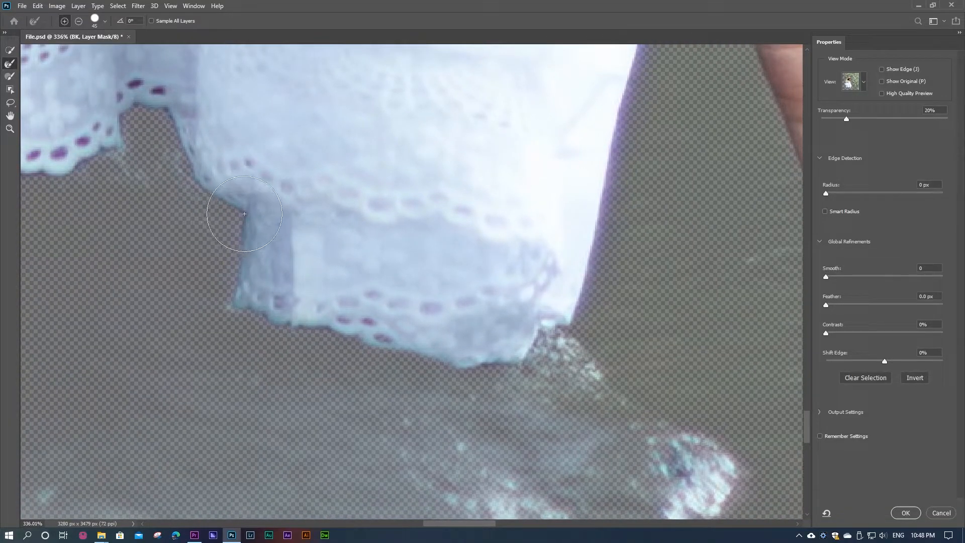
mouse_move(177, 136)
left_mouse_down()
mouse_move(408, 259)
mouse_move(380, 235)
left_mouse_up()
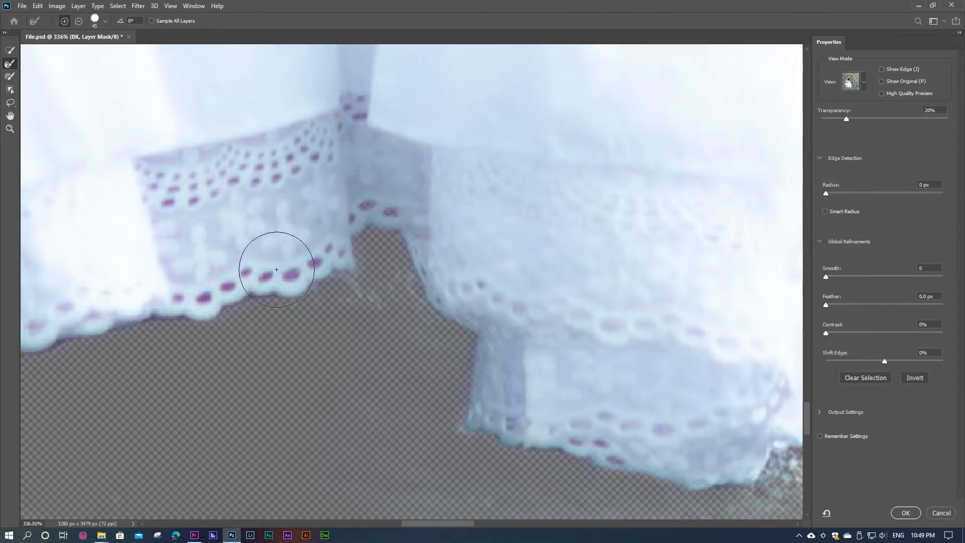
left_click_drag(242, 271, 390, 209)
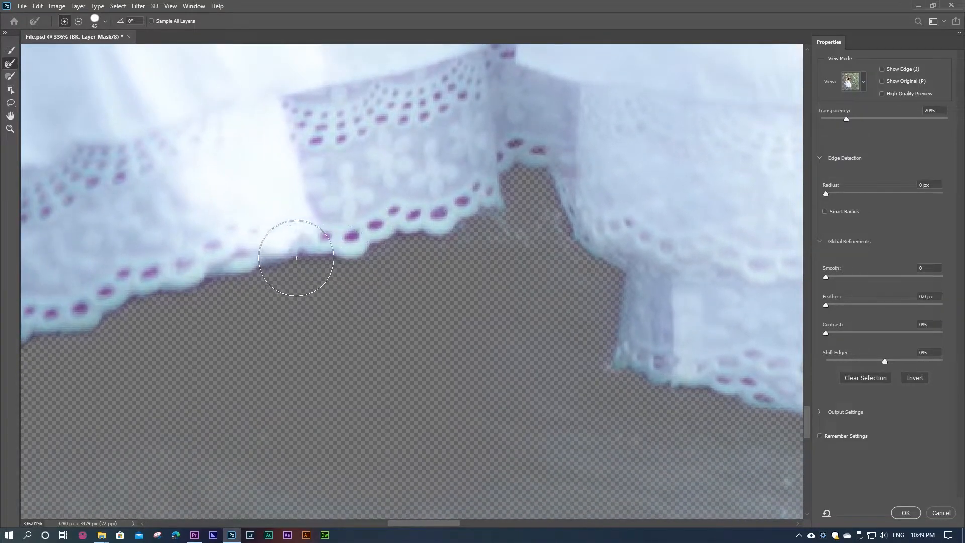
left_click_drag(216, 261, 400, 203)
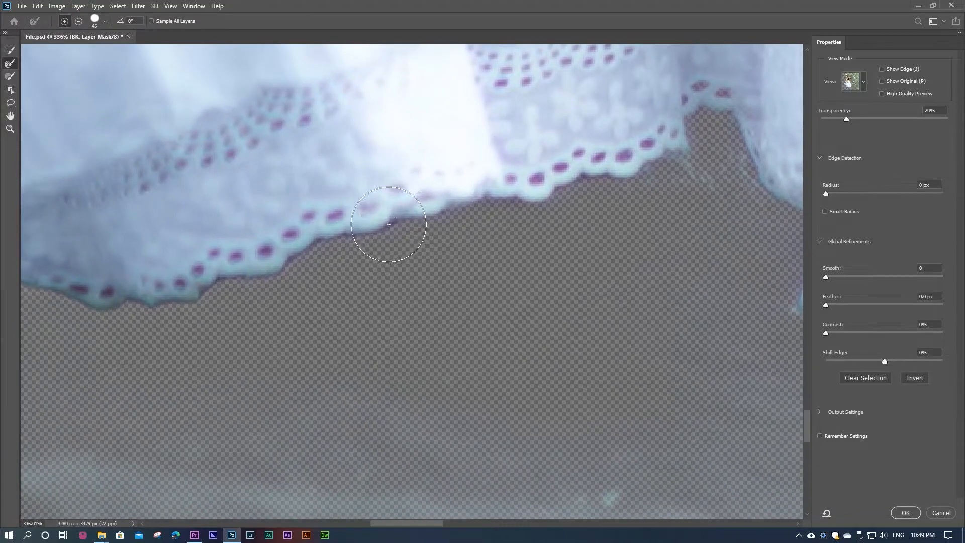
left_click_drag(231, 255, 381, 226)
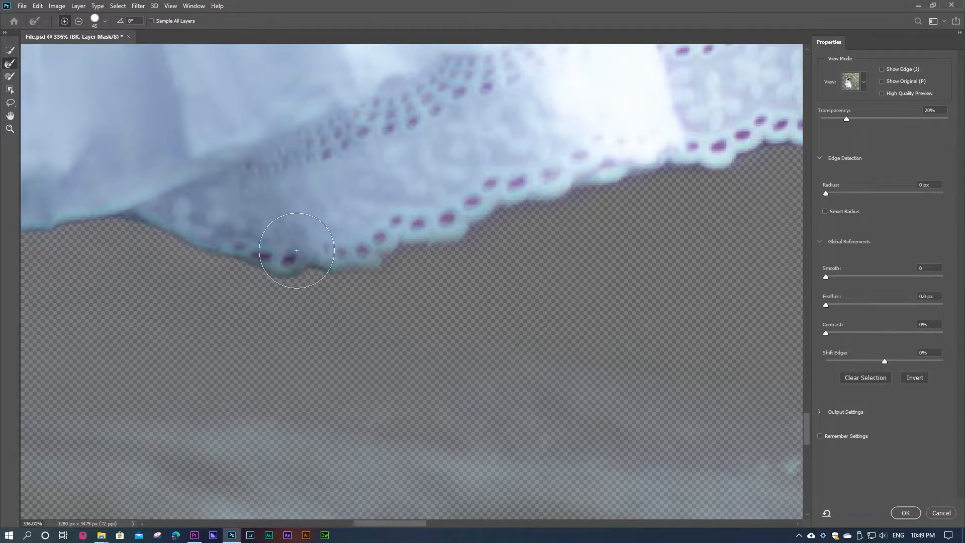
mouse_move(265, 252)
left_mouse_down()
mouse_move(370, 224)
mouse_move(481, 240)
left_mouse_up()
scroll(481, 239, "down", 1)
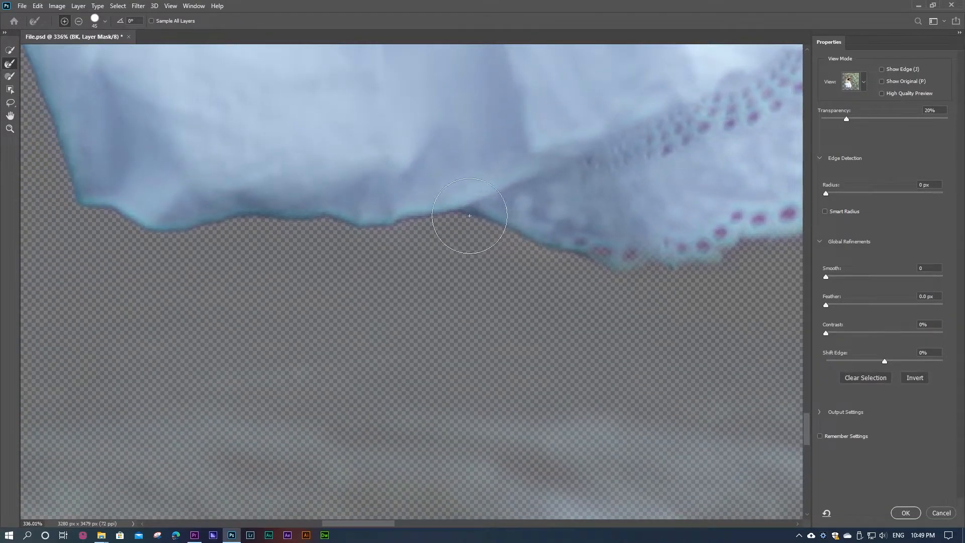
Step: Refine the small dark gap between the top of the dress and the underarm to remove its background
scroll(384, 214, "down", 10)
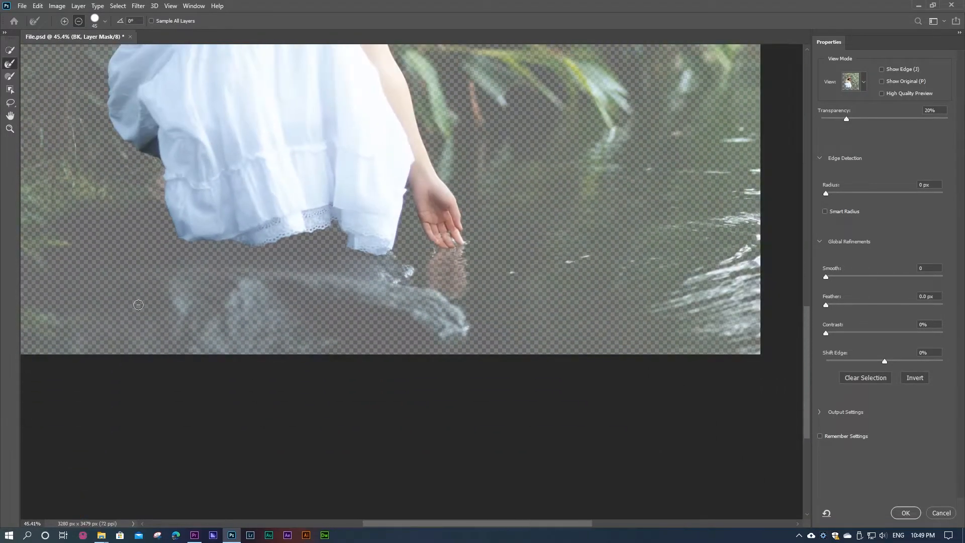
left_click_drag(284, 143, 392, 391)
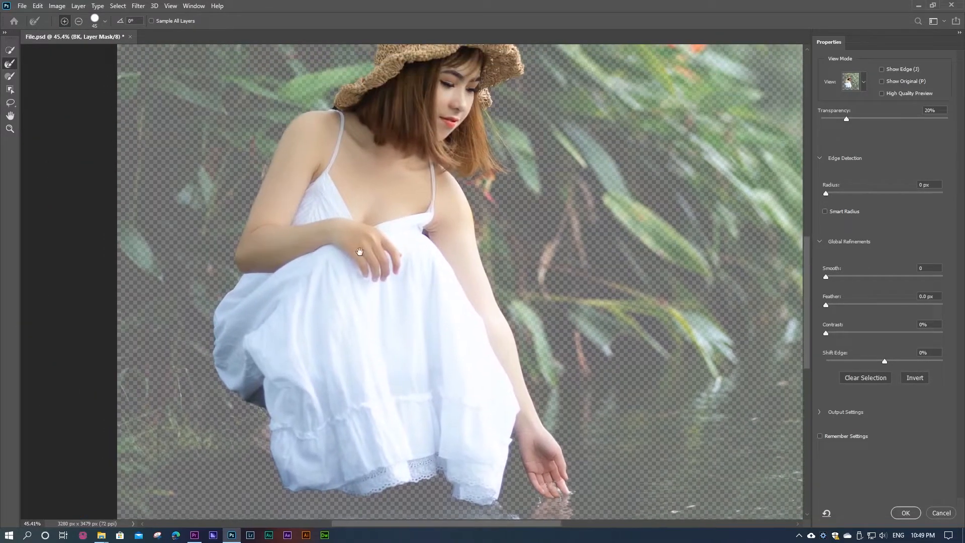
scroll(365, 284, "up", 2)
scroll(427, 285, "up", 1)
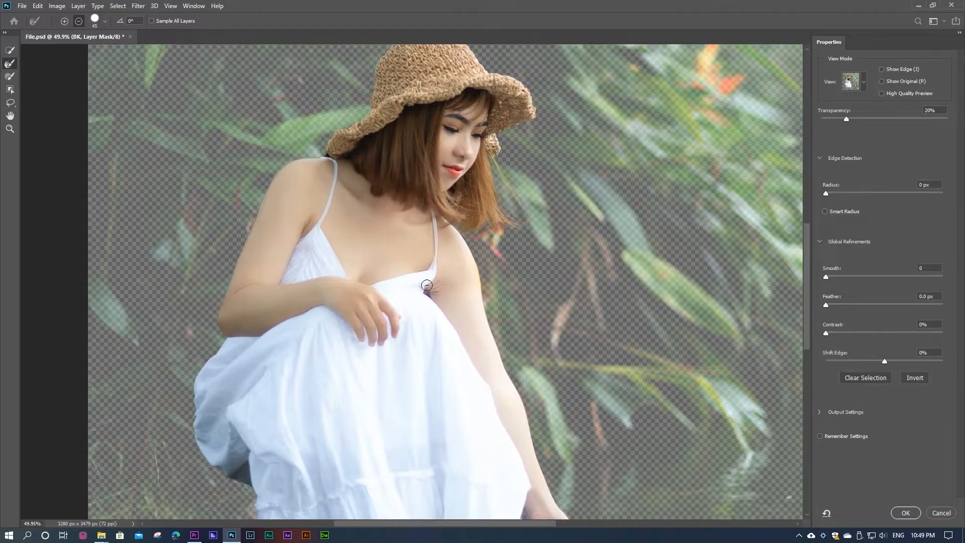
scroll(427, 285, "up", 15)
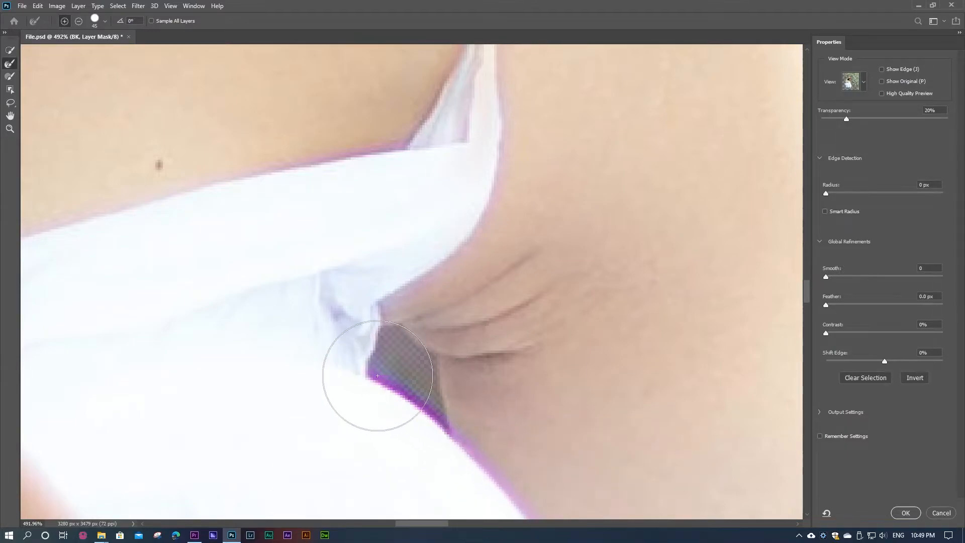
scroll(401, 315, "down", 12)
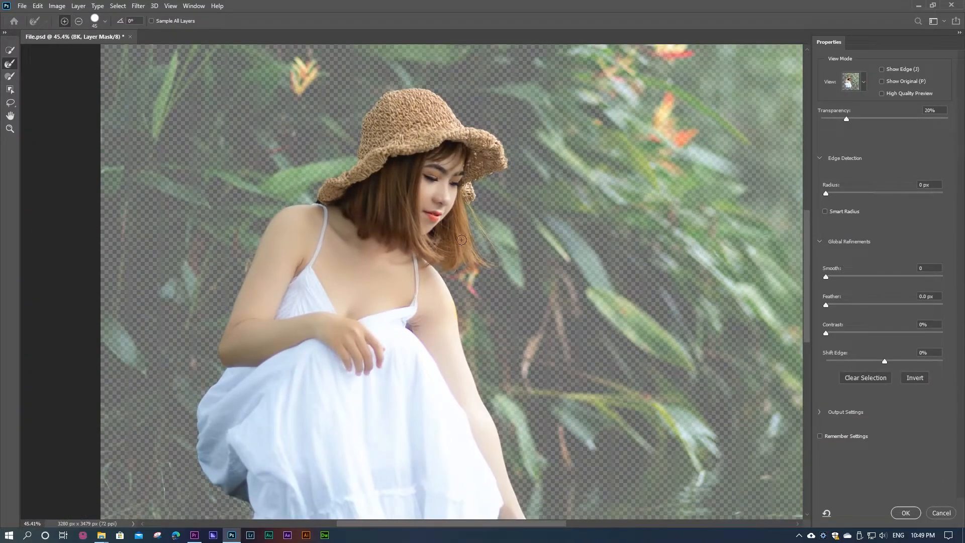
Step: Refine the remaining fringes around the lower hair tips and along the shoulder edge beneath them
scroll(461, 242, "up", 5)
scroll(448, 252, "up", 4)
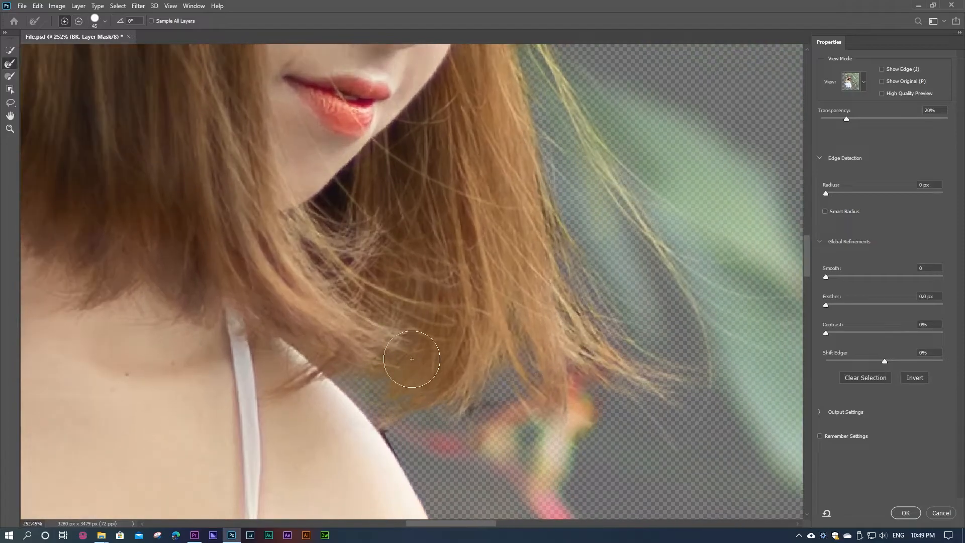
scroll(432, 259, "up", 4)
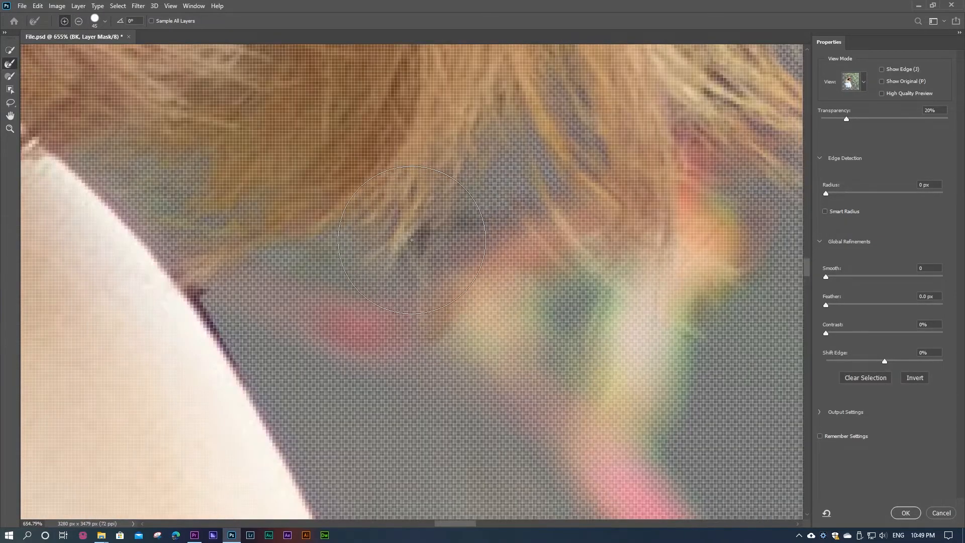
mouse_move(504, 211)
left_mouse_down()
mouse_move(429, 257)
mouse_move(425, 275)
mouse_move(467, 281)
mouse_move(476, 247)
mouse_move(438, 267)
mouse_move(388, 250)
mouse_move(444, 285)
left_mouse_up()
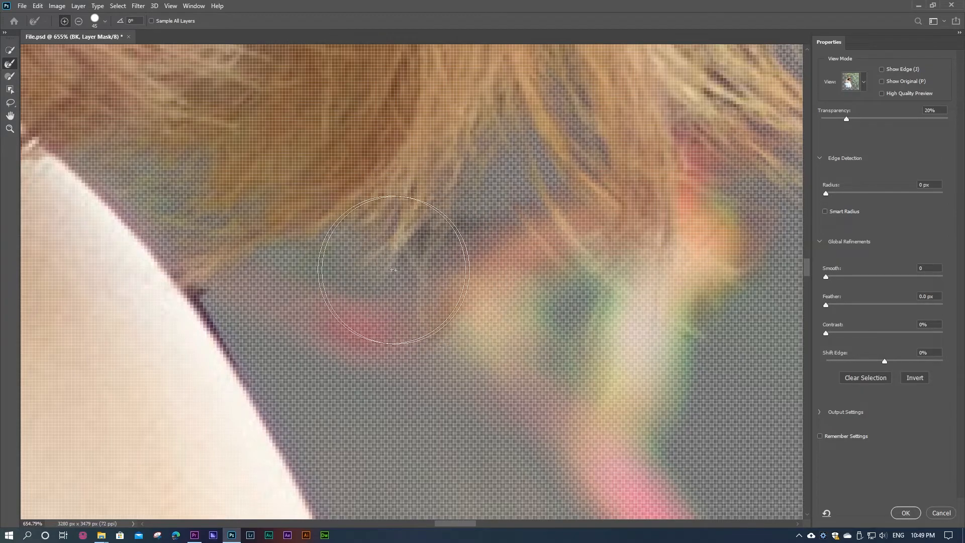
mouse_move(188, 293)
left_mouse_down()
mouse_move(218, 336)
mouse_move(220, 362)
left_mouse_up()
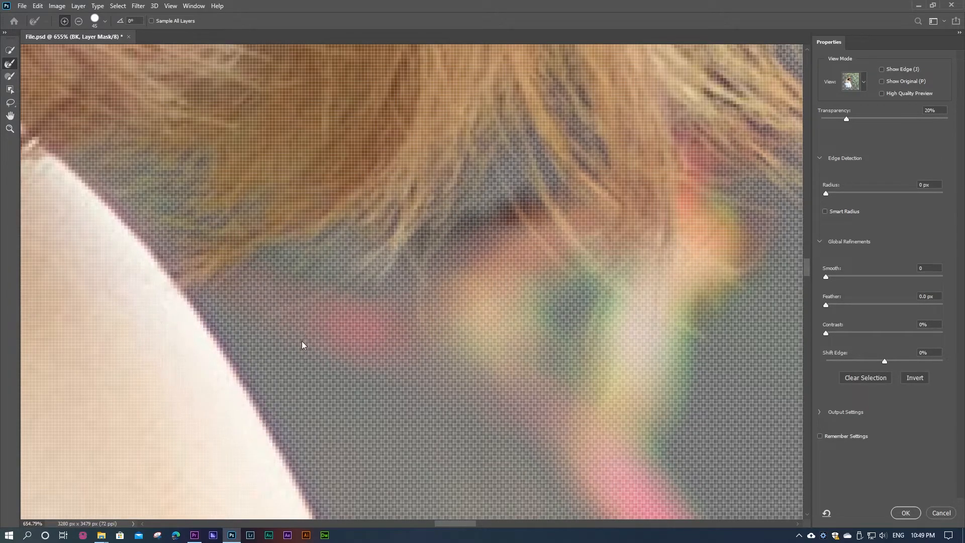
Step: Inspect the refined mask edges from the hair tips and shoulder down the arm to the fingertips and dress
left_click_drag(248, 328, 235, 183)
scroll(310, 295, "down", 8)
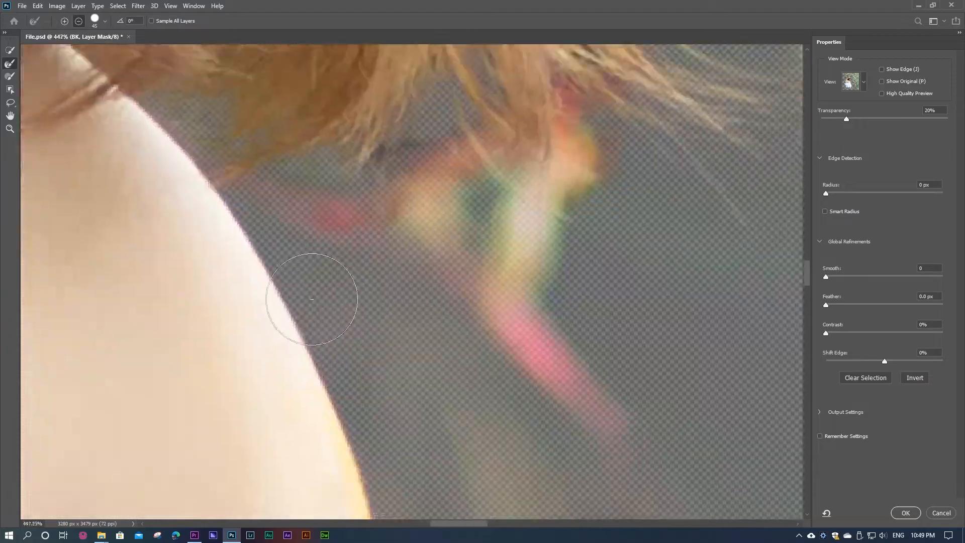
scroll(342, 180, "up", 10)
scroll(342, 180, "down", 15)
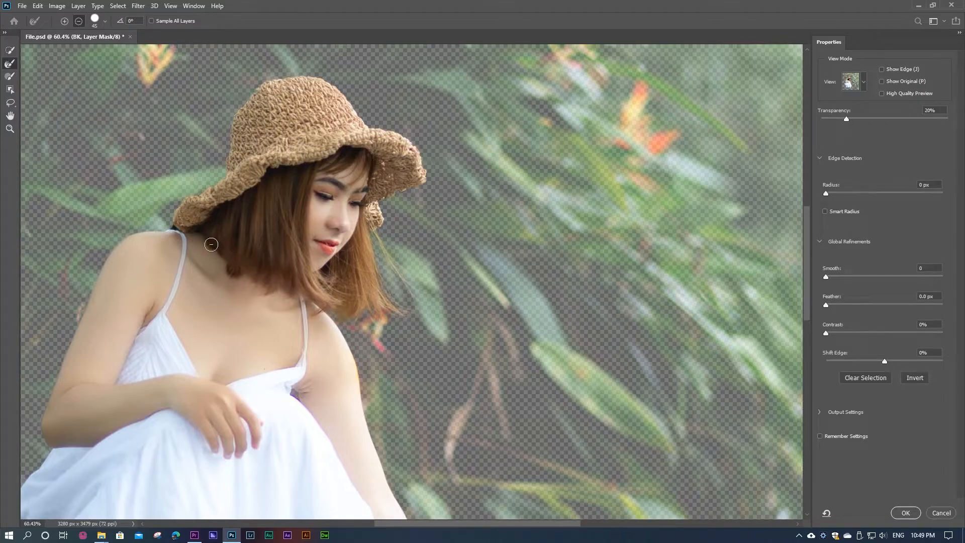
scroll(401, 242, "down", 3)
left_click_drag(295, 296, 353, 186)
scroll(353, 187, "down", 2)
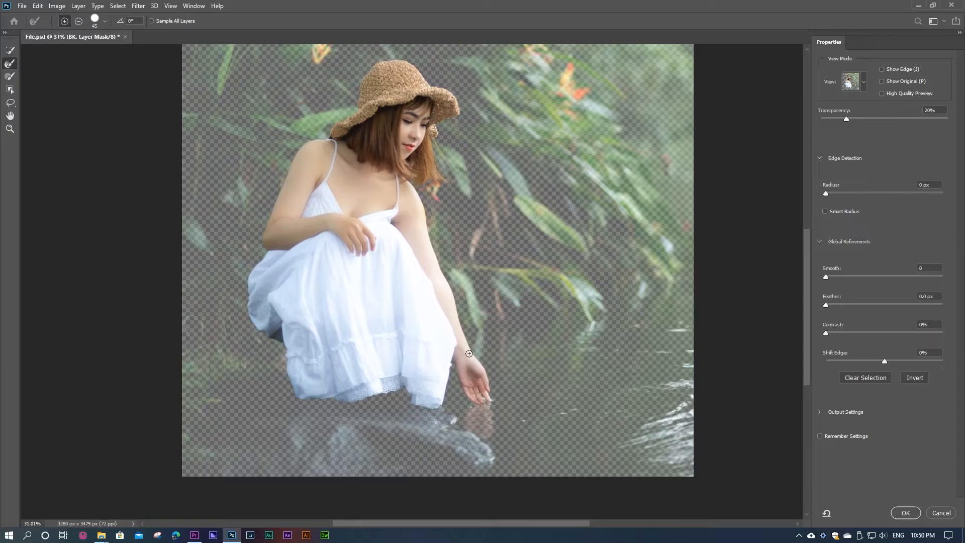
scroll(493, 433, "up", 12)
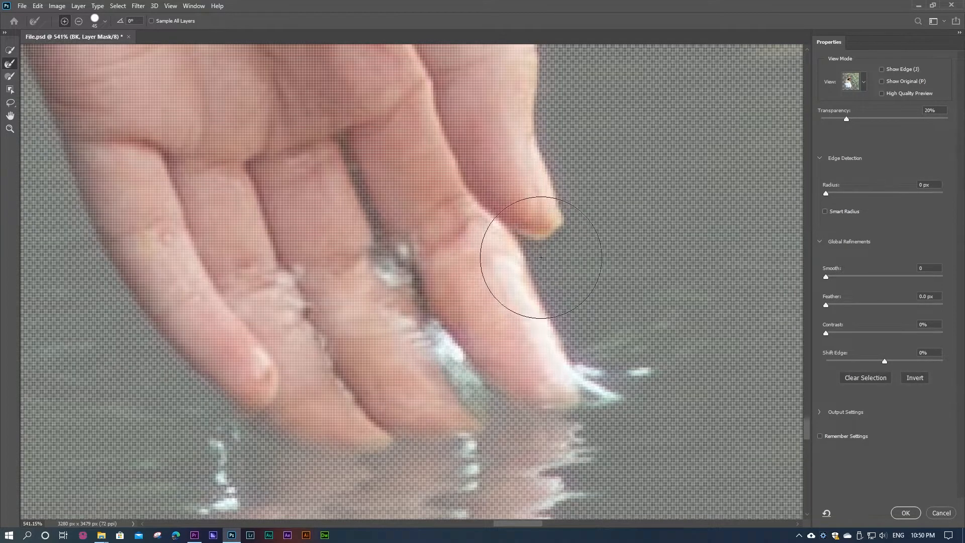
scroll(538, 254, "down", 6)
scroll(551, 253, "down", 1)
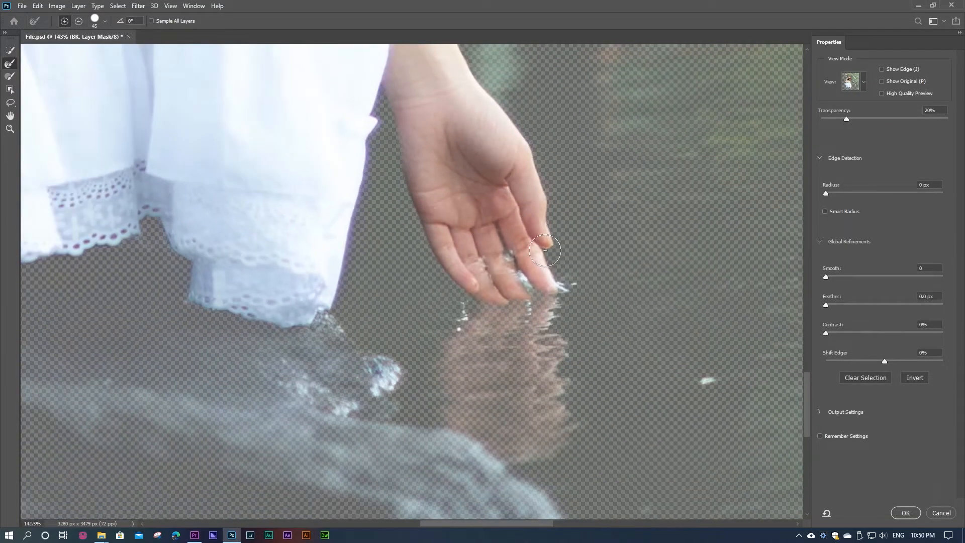
scroll(428, 340, "down", 3)
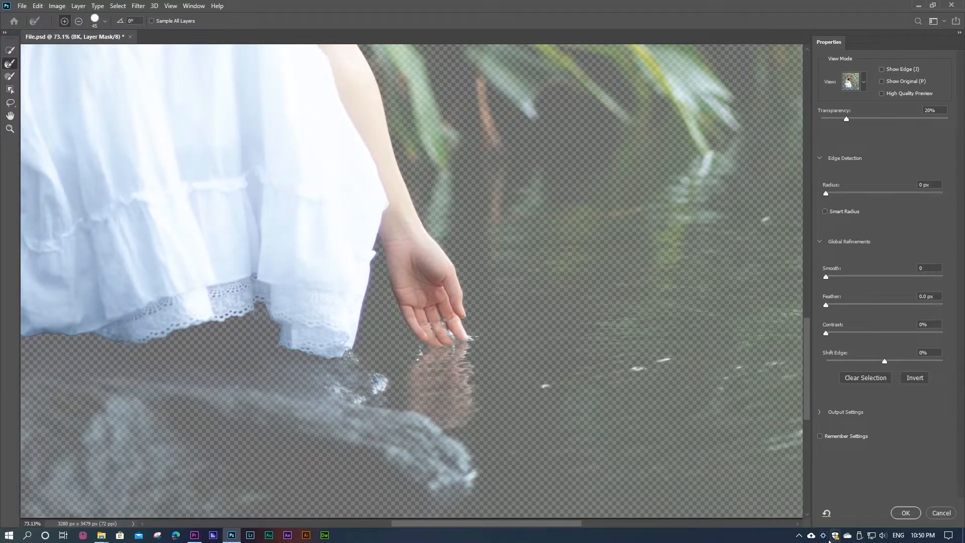
scroll(463, 274, "down", 4)
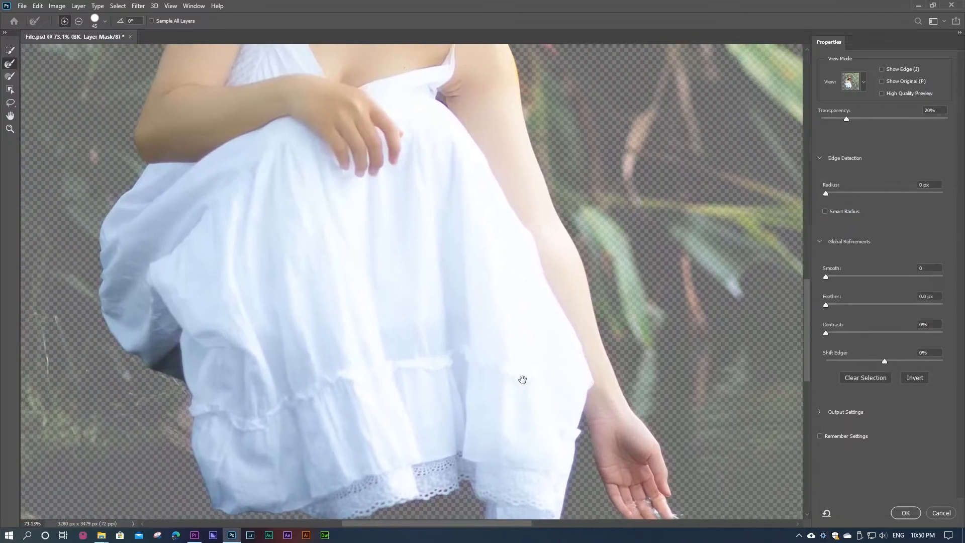
scroll(463, 278, "down", 2)
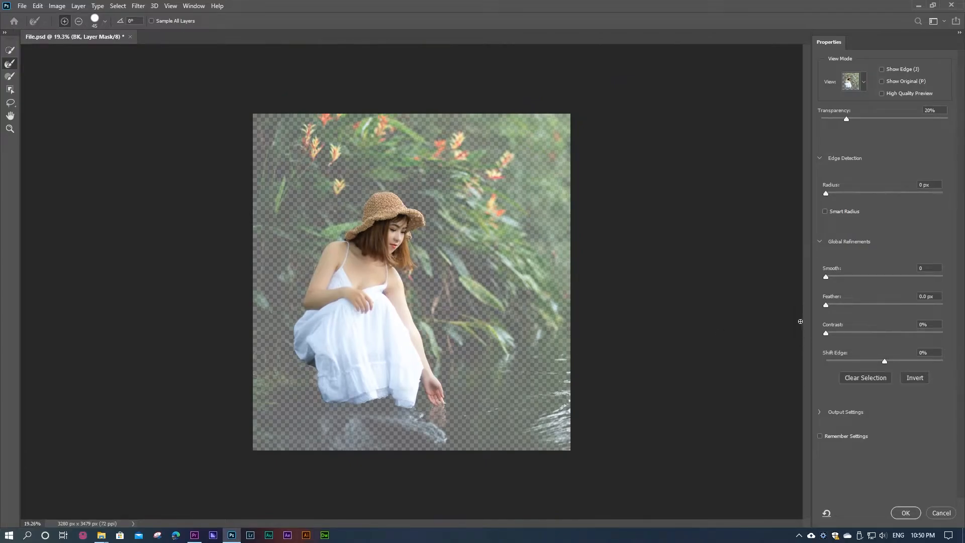
Step: Preview the cutout without most of its background by raising the overlay transparency to 92%
left_click_drag(849, 120, 812, 122)
left_click_drag(855, 119, 937, 118)
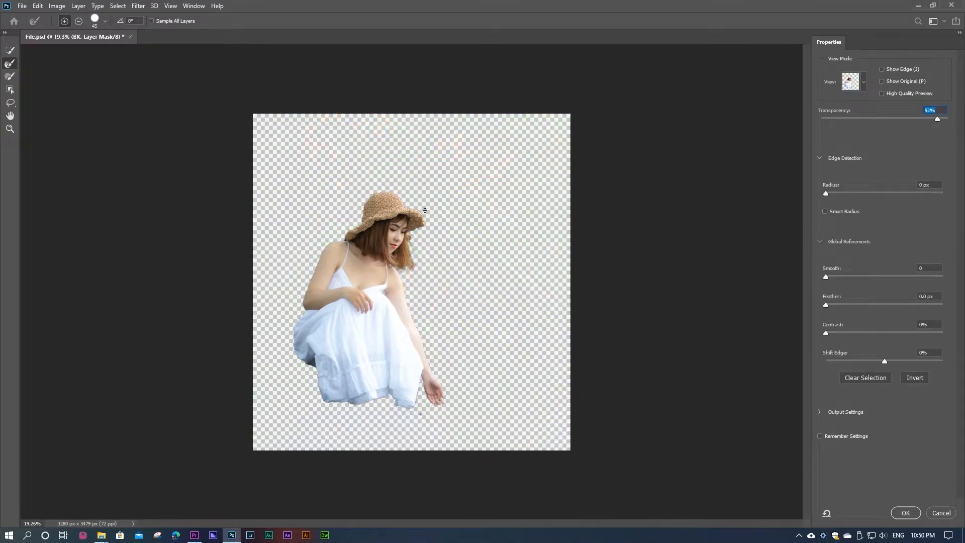
key("alt")
key("alt")
key("alt")
key("alt")
key("alt")
key("alt")
Step: Set the preview transparency to 39% and apply the refined mask
left_click_drag(935, 119, 870, 119)
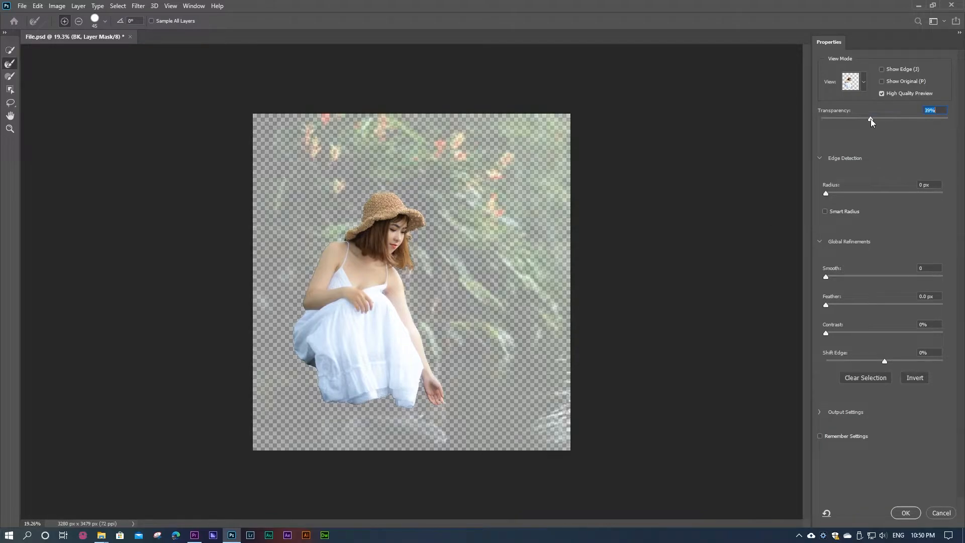
left_click(905, 513)
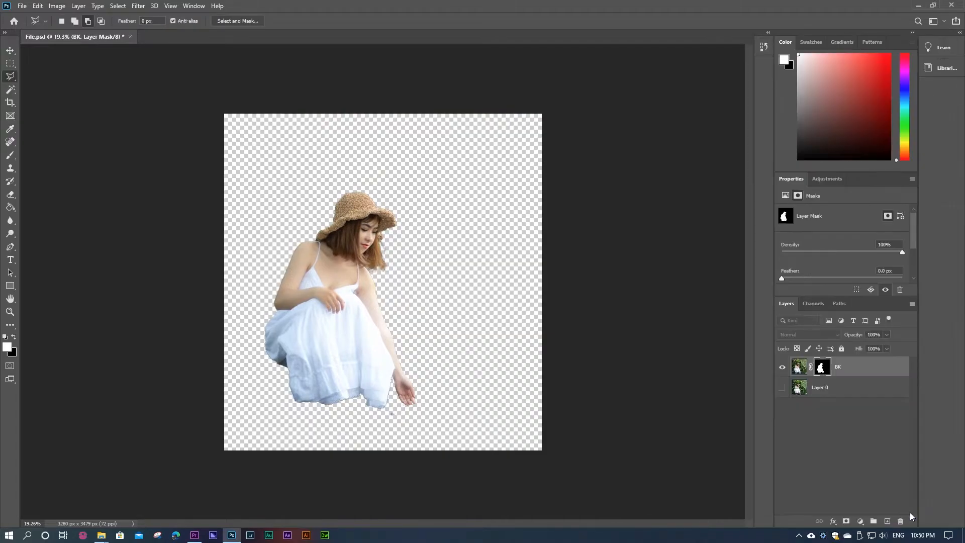
Step: Reopen Select and Mask for the BK layer mask and brush along the hair tips above the shoulder
scroll(370, 234, "up", 8)
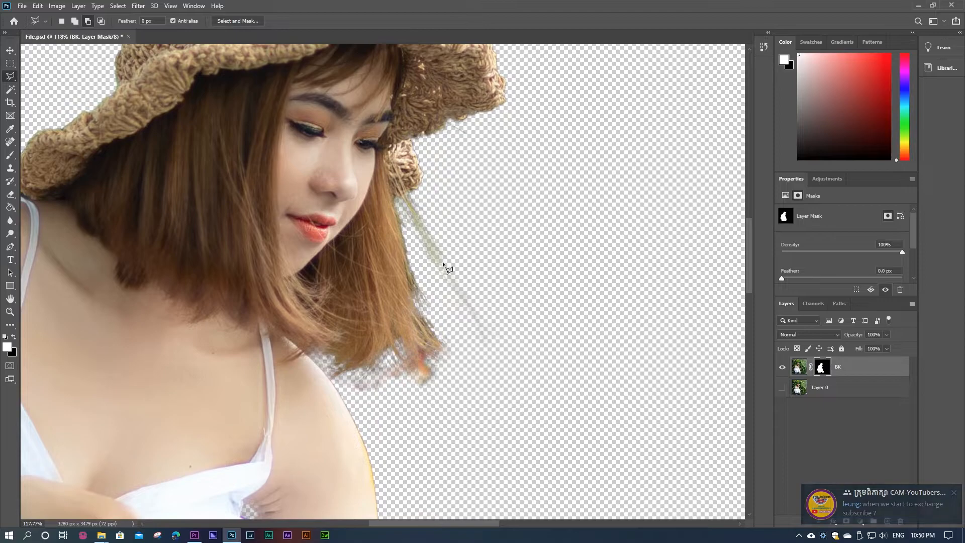
scroll(448, 296, "down", 8)
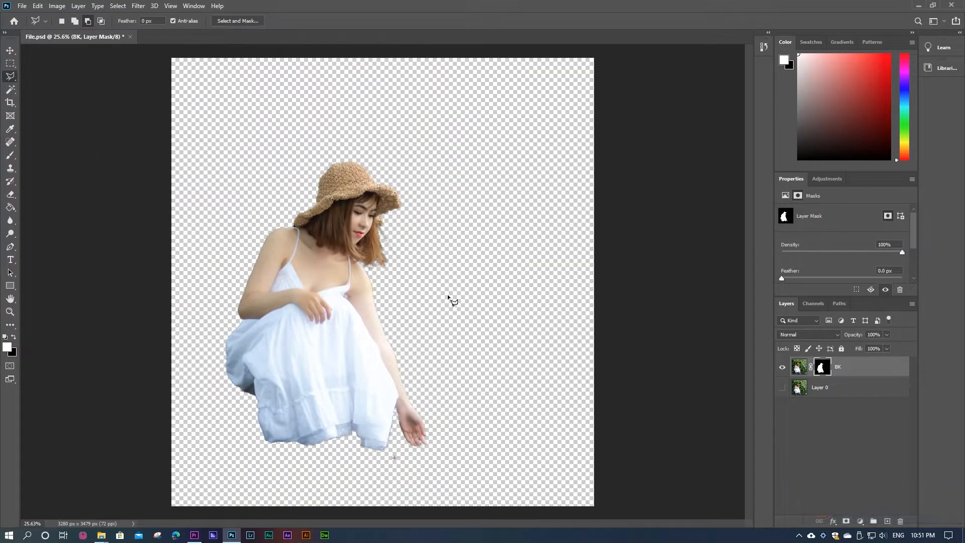
scroll(327, 252, "up", 10)
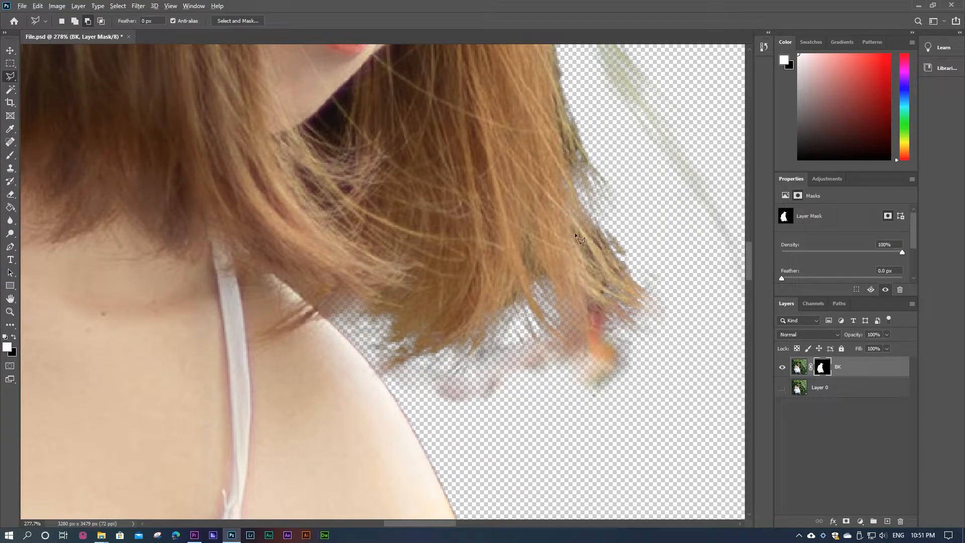
scroll(575, 223, "down", 6)
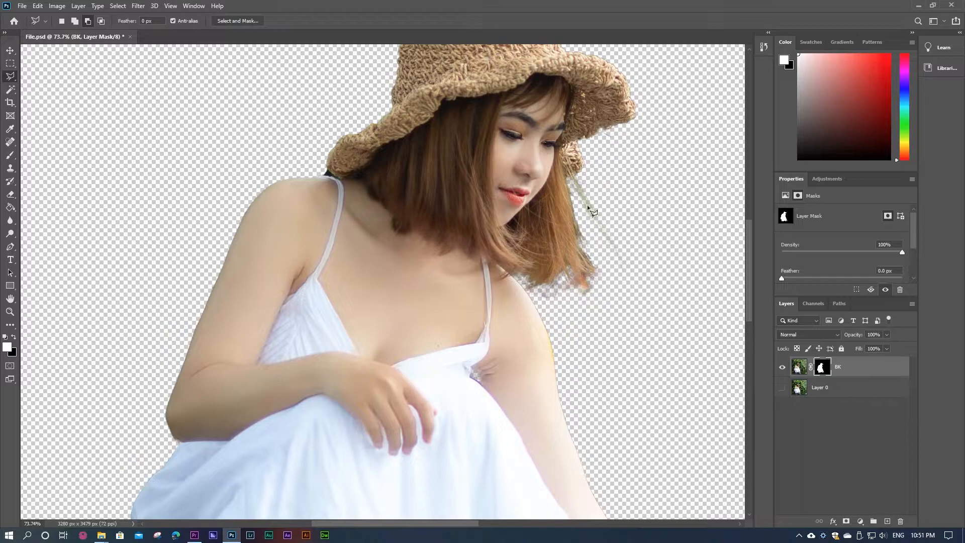
double_click(822, 367)
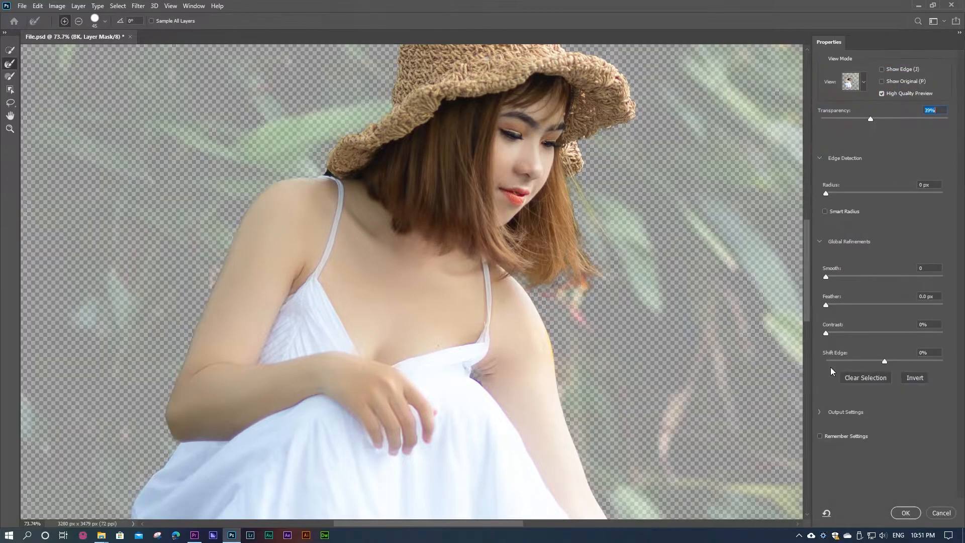
left_click_drag(587, 187, 588, 186)
scroll(575, 225, "up", 6)
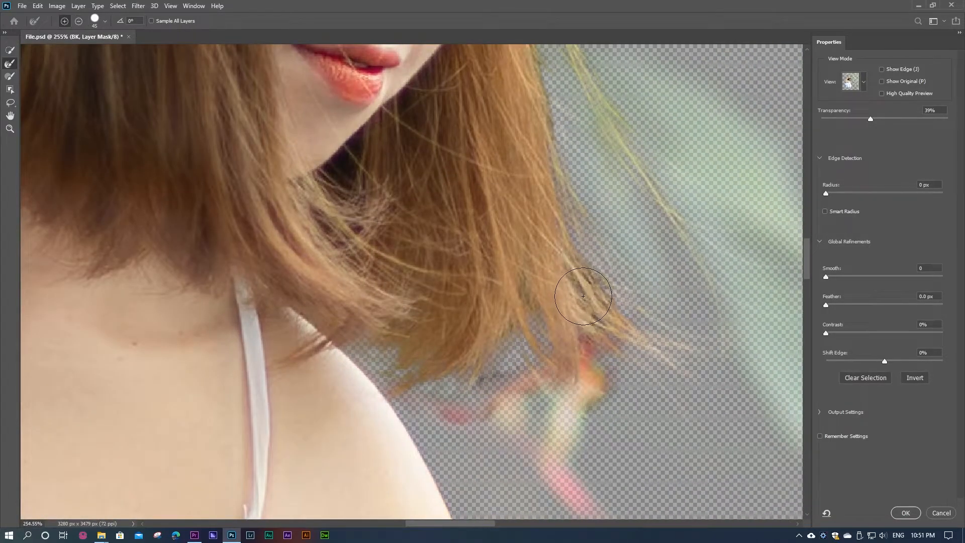
mouse_move(583, 296)
left_mouse_down()
mouse_move(590, 285)
mouse_move(614, 327)
left_mouse_up()
mouse_move(496, 376)
left_mouse_down()
mouse_move(583, 393)
mouse_move(559, 408)
mouse_move(535, 366)
mouse_move(600, 348)
mouse_move(607, 388)
mouse_move(588, 371)
mouse_move(605, 410)
mouse_move(539, 381)
mouse_move(560, 368)
mouse_move(572, 339)
left_mouse_up()
Step: Switch the Refine Edge Brush to subtract mode and brush over the flower remnants beneath the hair tips
left_click(78, 20)
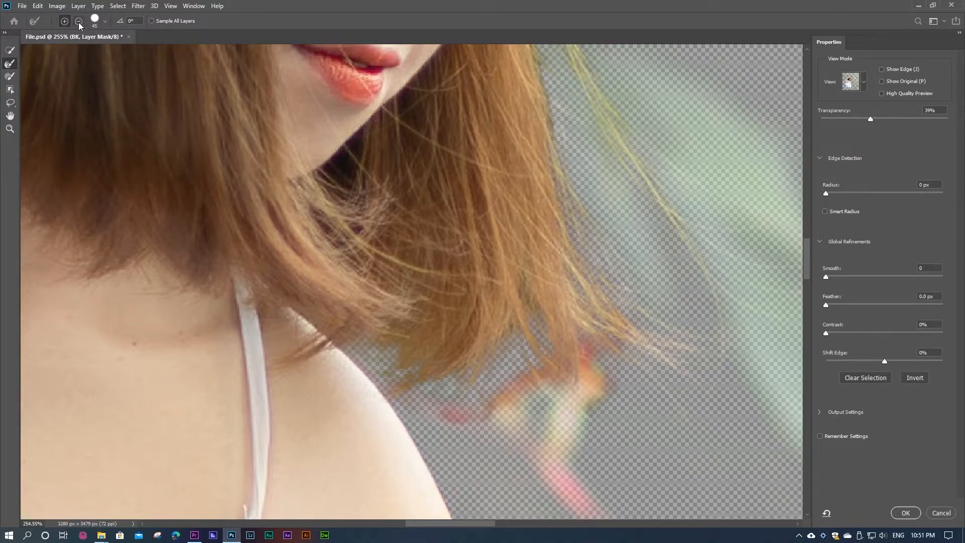
mouse_move(586, 373)
left_mouse_down()
mouse_move(585, 410)
mouse_move(575, 391)
left_mouse_up()
left_click_drag(490, 412, 526, 394)
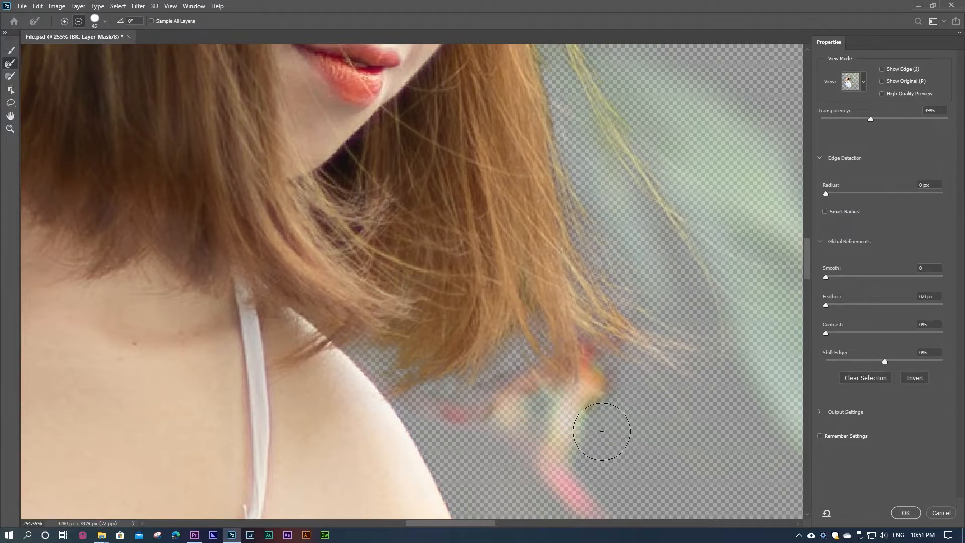
left_click_drag(584, 373, 592, 395)
scroll(644, 417, "down", 3)
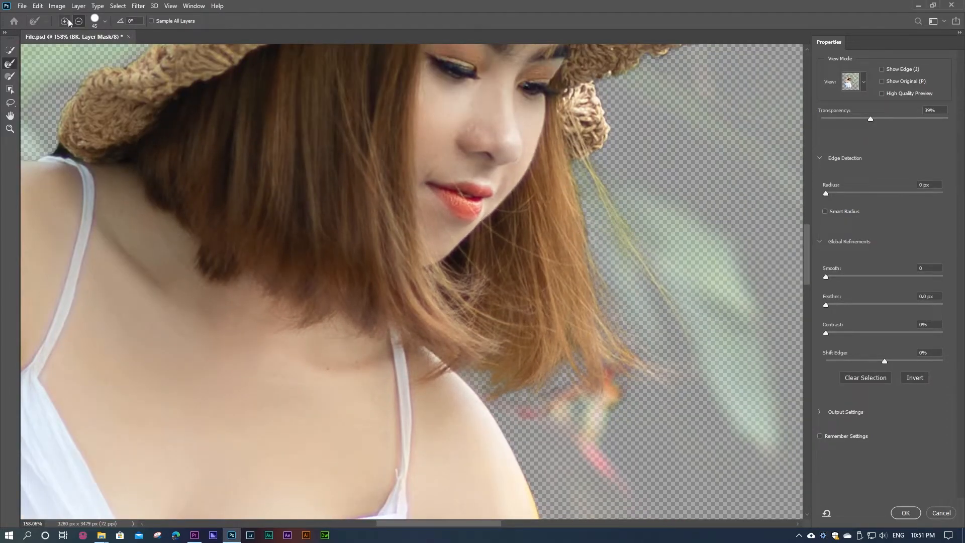
Step: Rework the flower fringe below the outer hair tips with the Refine Edge Brush, first in add mode and again in subtract mode
scroll(587, 207, "up", 2)
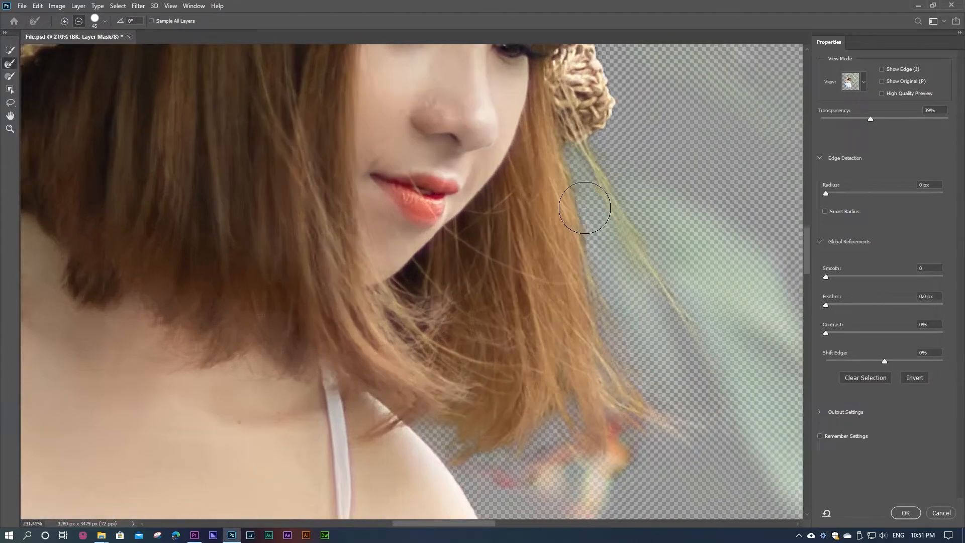
scroll(587, 208, "up", 2)
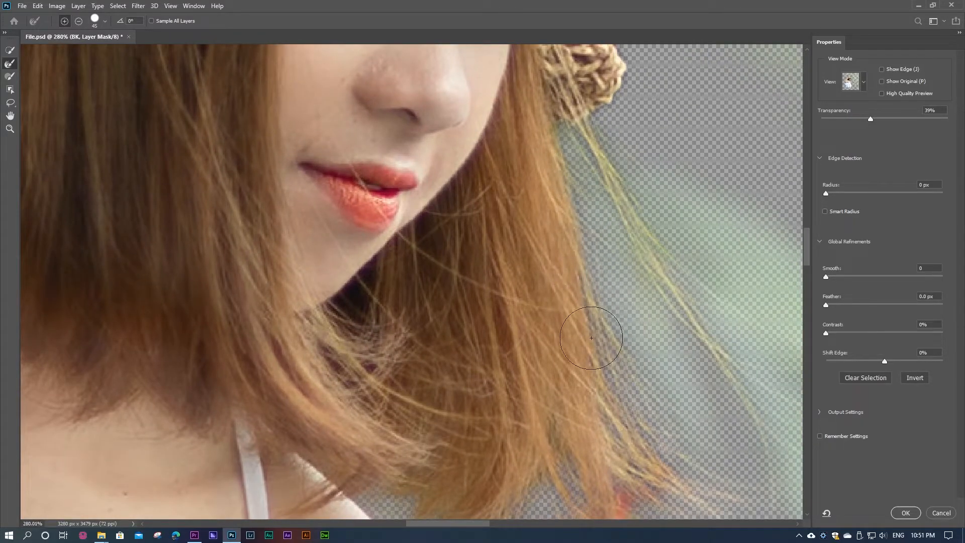
key("alt")
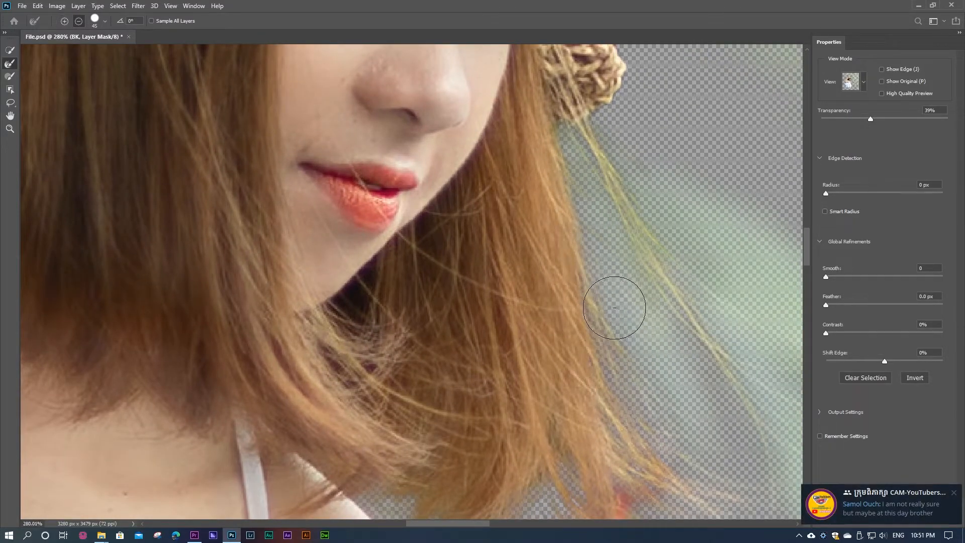
scroll(616, 308, "down", 2)
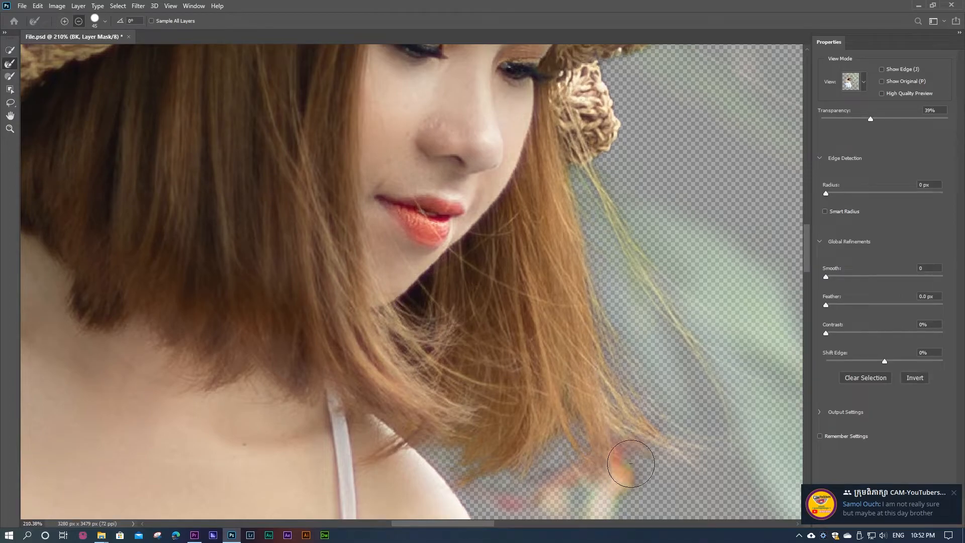
key("space")
left_click_drag(575, 457, 530, 247)
mouse_move(558, 314)
left_mouse_down()
mouse_move(574, 264)
mouse_move(553, 340)
mouse_move(560, 388)
mouse_move(550, 336)
mouse_move(555, 246)
mouse_move(615, 267)
left_mouse_up()
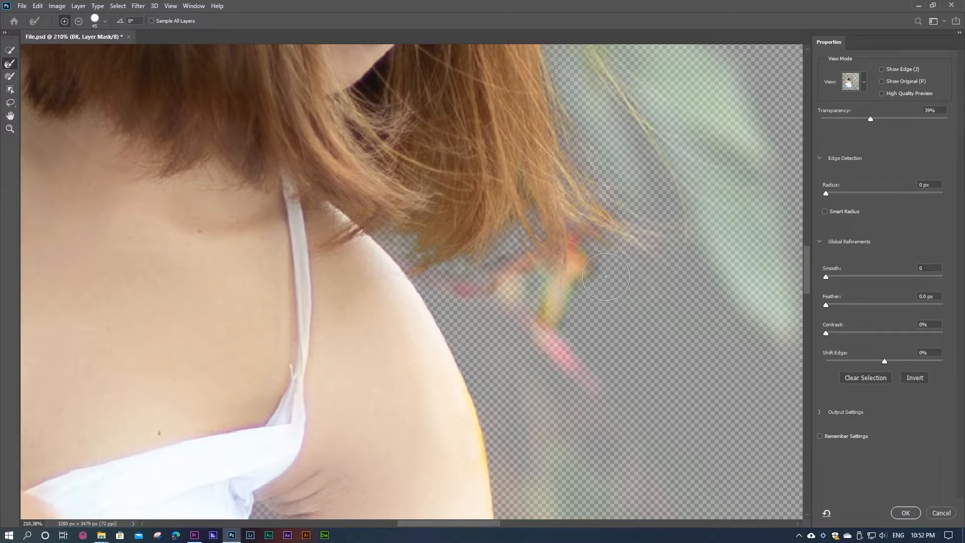
left_click(79, 20)
mouse_move(466, 246)
left_mouse_down()
mouse_move(553, 317)
mouse_move(555, 281)
mouse_move(596, 296)
mouse_move(572, 312)
mouse_move(576, 280)
left_mouse_up()
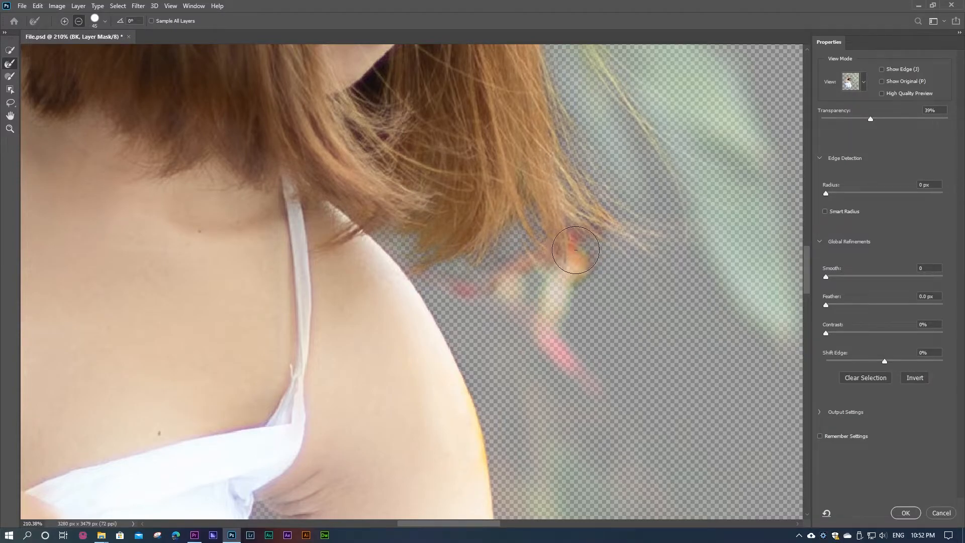
Step: Set the preview transparency to 100%, brush over the fringe below the hair tips once more and apply the mask
left_click_drag(870, 119, 950, 120)
mouse_move(579, 257)
left_mouse_down()
mouse_move(560, 250)
mouse_move(598, 273)
mouse_move(573, 259)
mouse_move(624, 238)
mouse_move(643, 196)
mouse_move(651, 210)
mouse_move(593, 273)
mouse_move(583, 264)
mouse_move(521, 298)
mouse_move(557, 294)
mouse_move(609, 256)
mouse_move(576, 333)
left_mouse_up()
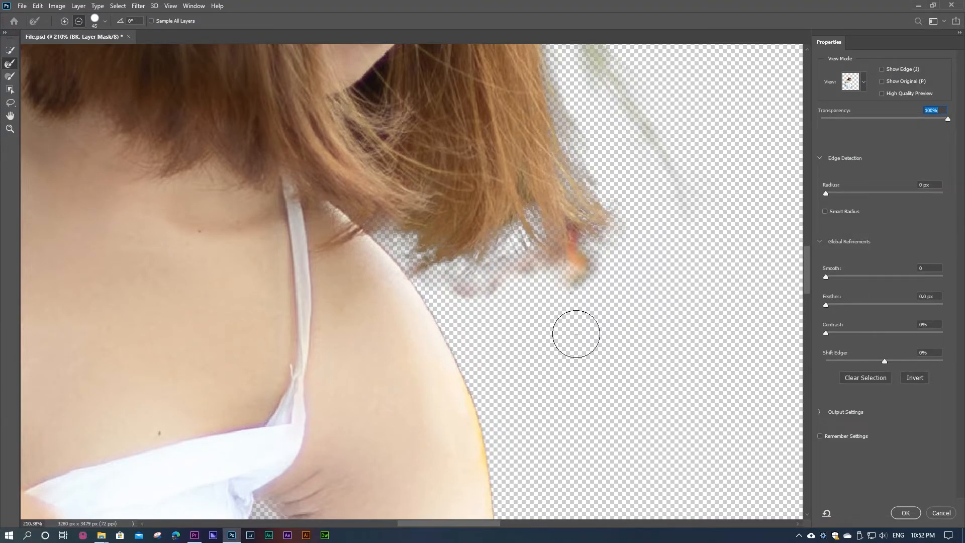
left_click(906, 513)
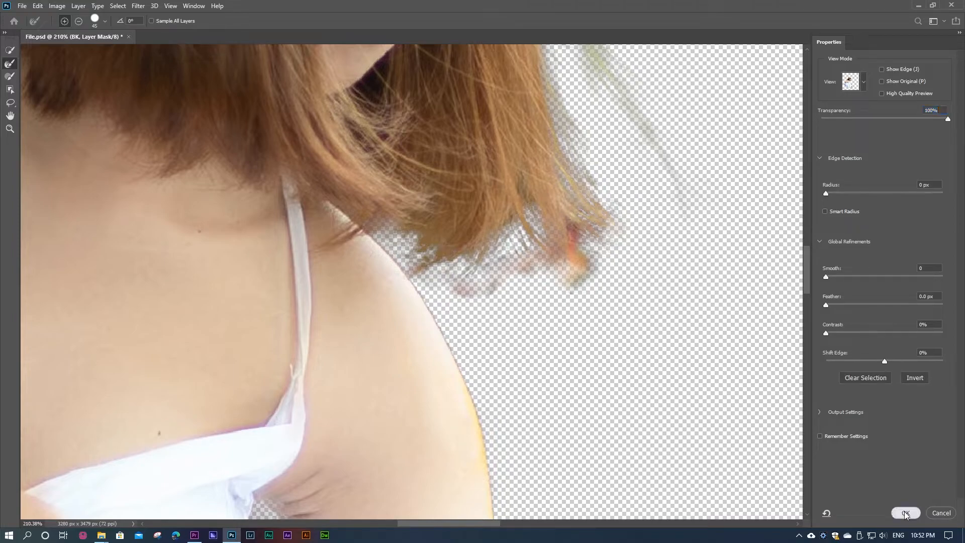
Step: Paint black on the layer mask with the Brush tool to hide the stray splash below the hem and specks under the fingertips
scroll(641, 347, "down", 3)
scroll(645, 350, "down", 6)
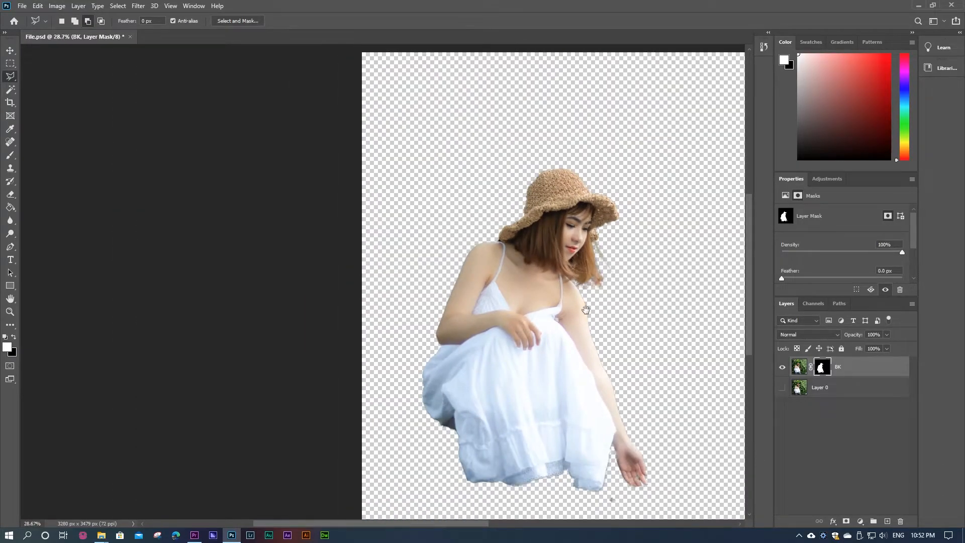
left_click_drag(586, 309, 508, 244)
scroll(565, 470, "up", 6)
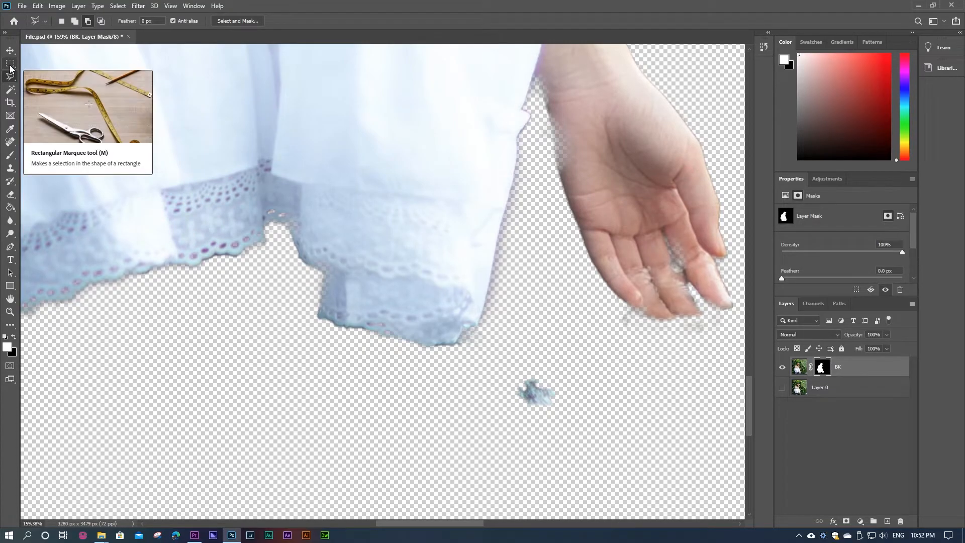
left_click(10, 155)
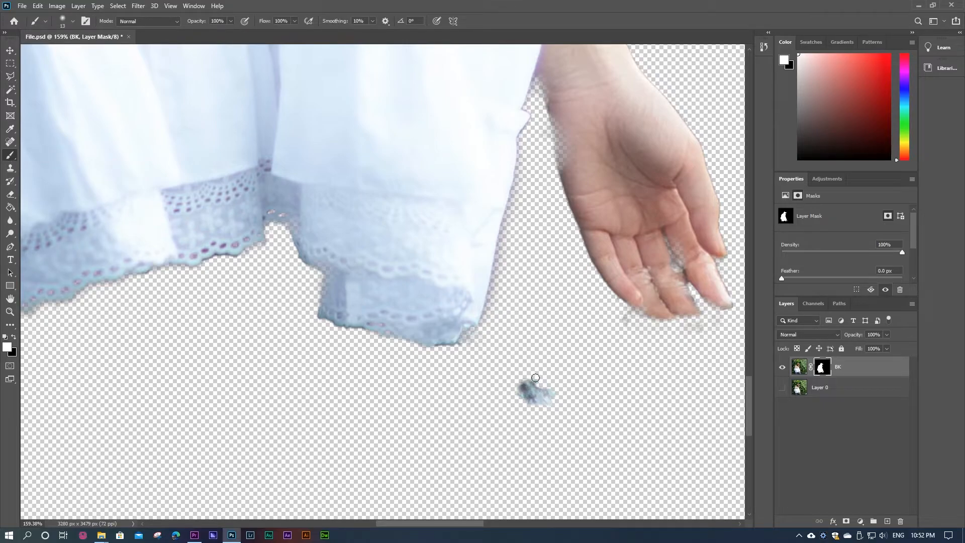
left_click(13, 353)
left_click(573, 136)
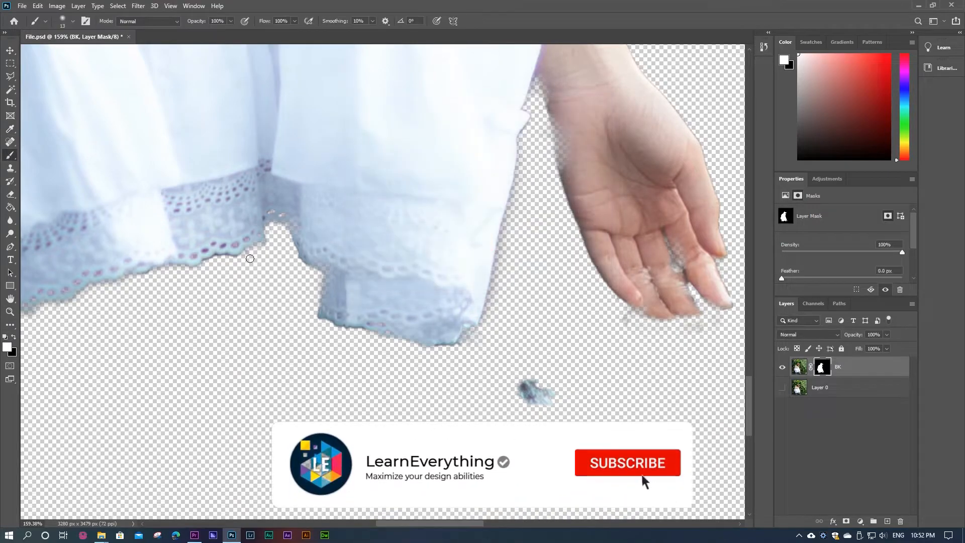
left_click(14, 338)
mouse_move(535, 390)
left_mouse_down()
mouse_move(495, 388)
mouse_move(530, 403)
mouse_move(560, 394)
mouse_move(539, 382)
mouse_move(512, 381)
mouse_move(527, 402)
mouse_move(576, 400)
left_mouse_up()
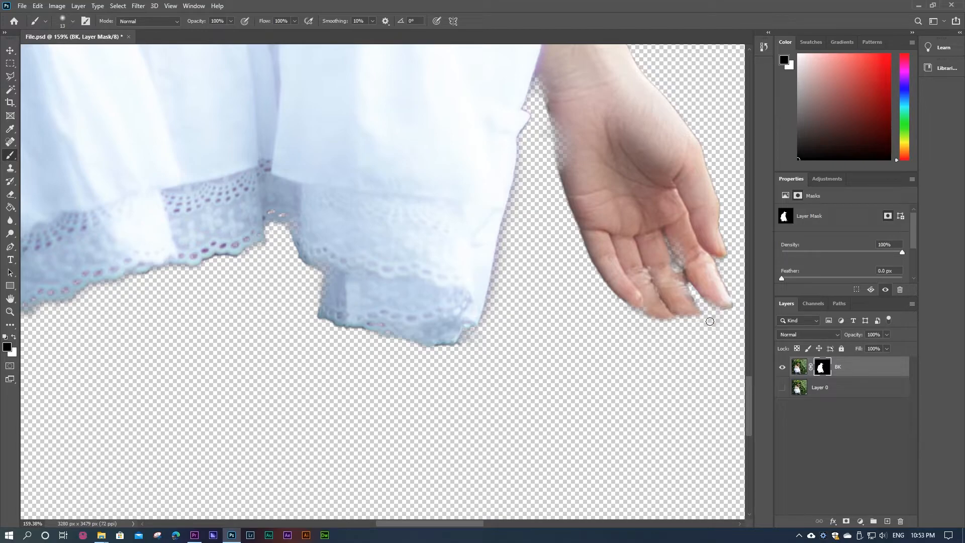
Step: Paint black on the BK layer mask to hide the flower remnants below the hair tips
left_click_drag(508, 261, 469, 343)
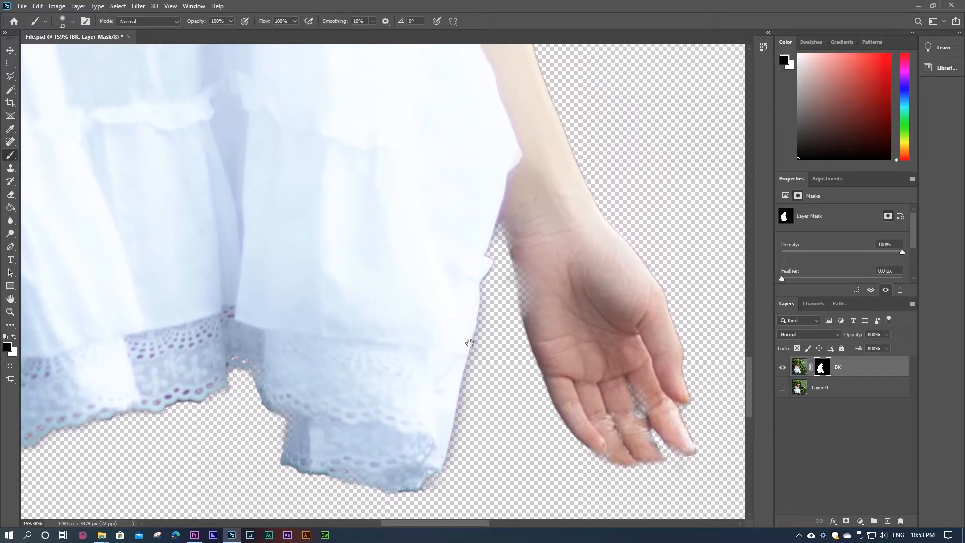
scroll(508, 290, "down", 5)
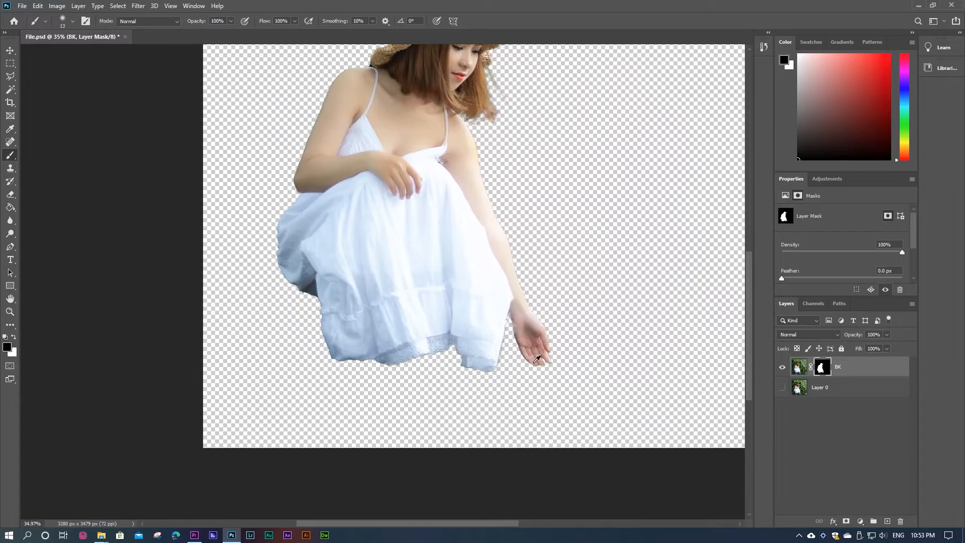
scroll(488, 109, "up", 8)
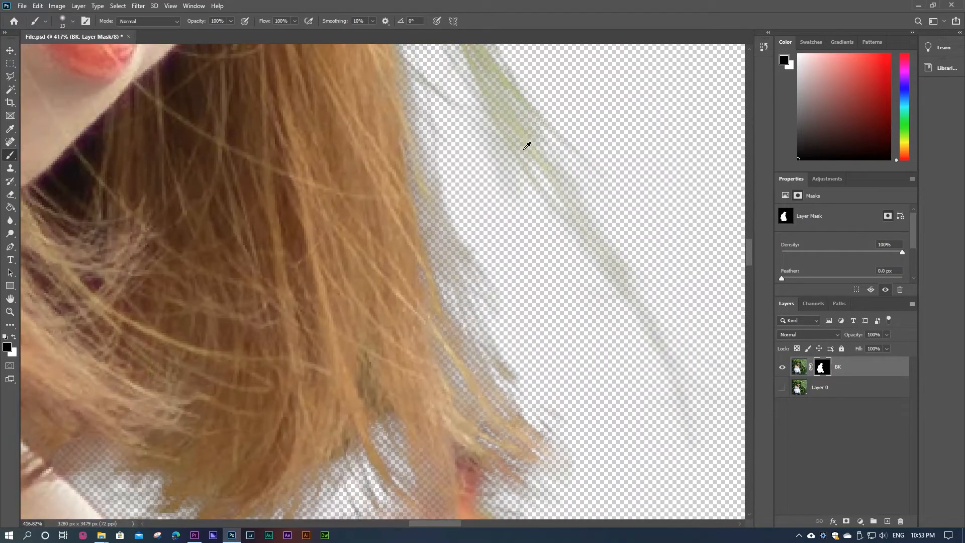
scroll(518, 161, "down", 3)
scroll(487, 345, "up", 4)
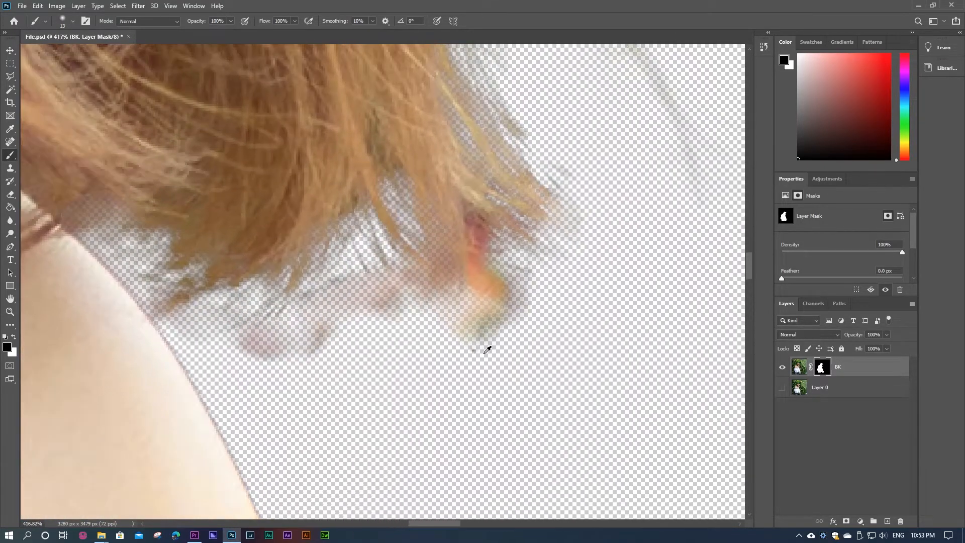
mouse_move(482, 283)
left_mouse_down()
mouse_move(475, 322)
mouse_move(487, 331)
mouse_move(495, 294)
mouse_move(485, 269)
mouse_move(471, 266)
mouse_move(514, 266)
mouse_move(527, 279)
mouse_move(503, 255)
mouse_move(504, 270)
mouse_move(508, 229)
mouse_move(492, 219)
mouse_move(478, 283)
left_mouse_up()
mouse_move(362, 295)
left_mouse_down()
mouse_move(285, 348)
mouse_move(205, 328)
mouse_move(212, 343)
mouse_move(276, 332)
mouse_move(219, 341)
mouse_move(182, 311)
mouse_move(168, 327)
mouse_move(155, 317)
mouse_move(225, 288)
mouse_move(223, 310)
mouse_move(305, 328)
mouse_move(339, 297)
mouse_move(330, 282)
mouse_move(274, 296)
mouse_move(308, 307)
mouse_move(342, 272)
mouse_move(364, 320)
mouse_move(370, 307)
mouse_move(437, 326)
mouse_move(478, 305)
mouse_move(452, 309)
mouse_move(463, 352)
left_mouse_up()
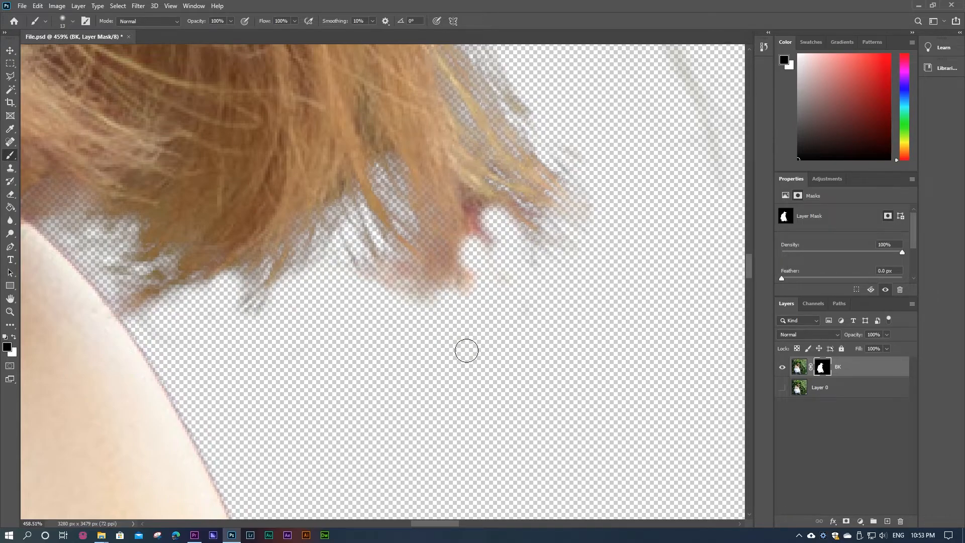
mouse_move(510, 262)
left_mouse_down()
mouse_move(571, 258)
mouse_move(519, 280)
left_mouse_up()
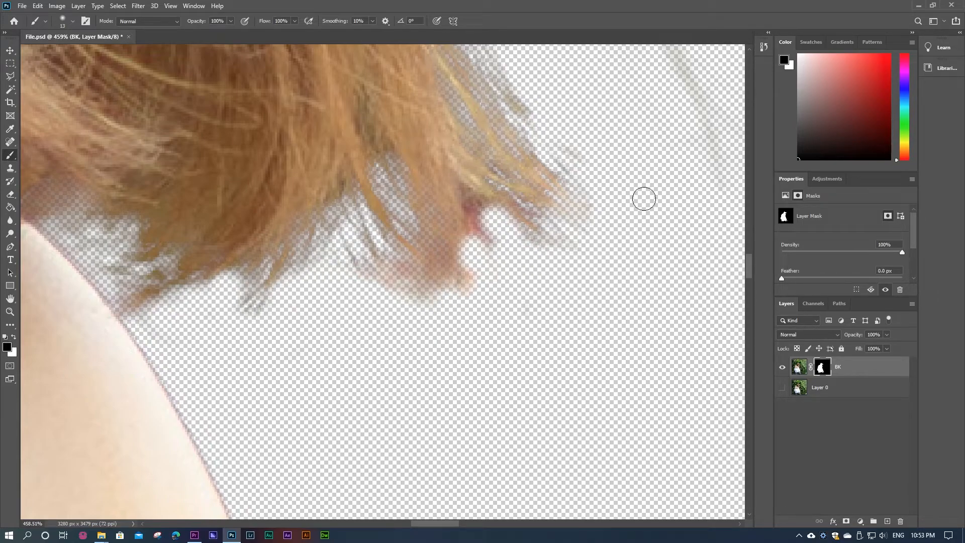
Step: Examine the mask edges along the hair and the hat brim, and check the whole cut-out
key("space")
left_click_drag(422, 190, 384, 387)
left_click_drag(386, 170, 364, 444)
mouse_move(413, 255)
left_mouse_down()
mouse_move(390, 308)
mouse_move(425, 525)
mouse_move(378, 425)
mouse_move(372, 452)
left_mouse_up()
left_click_drag(359, 307, 523, 216)
mouse_move(668, 225)
left_mouse_down()
mouse_move(504, 222)
mouse_move(588, 270)
left_mouse_up()
left_click_drag(540, 221, 612, 270)
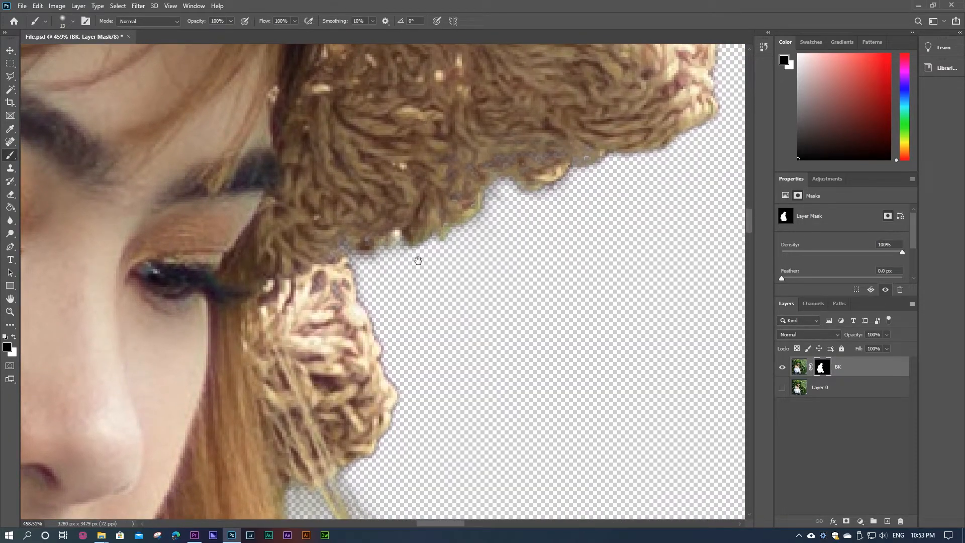
scroll(418, 260, "down", 1)
scroll(412, 266, "down", 10)
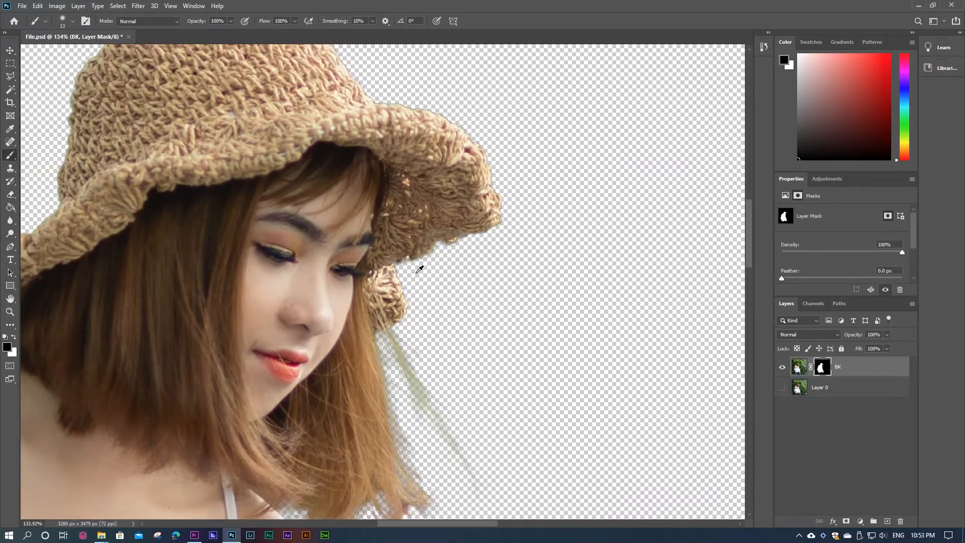
scroll(594, 186, "down", 5)
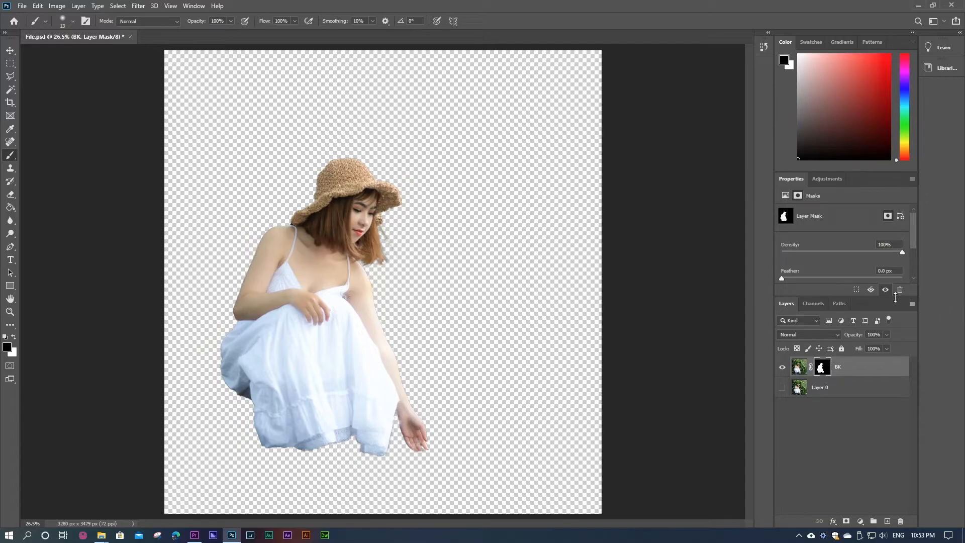
Step: Make Layer 0 active and visible, and switch to the Rectangular Marquee tool
left_click(815, 391)
left_click(783, 389)
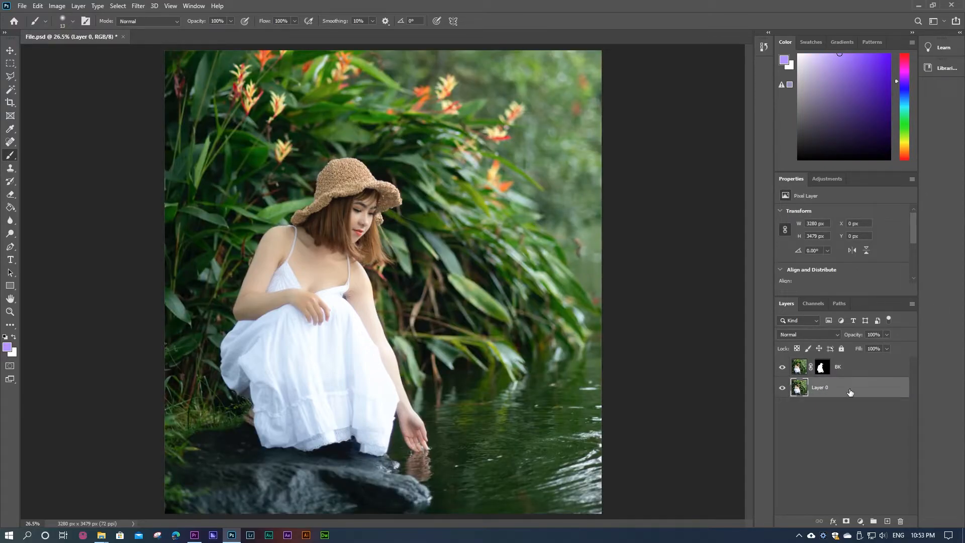
left_click(11, 63)
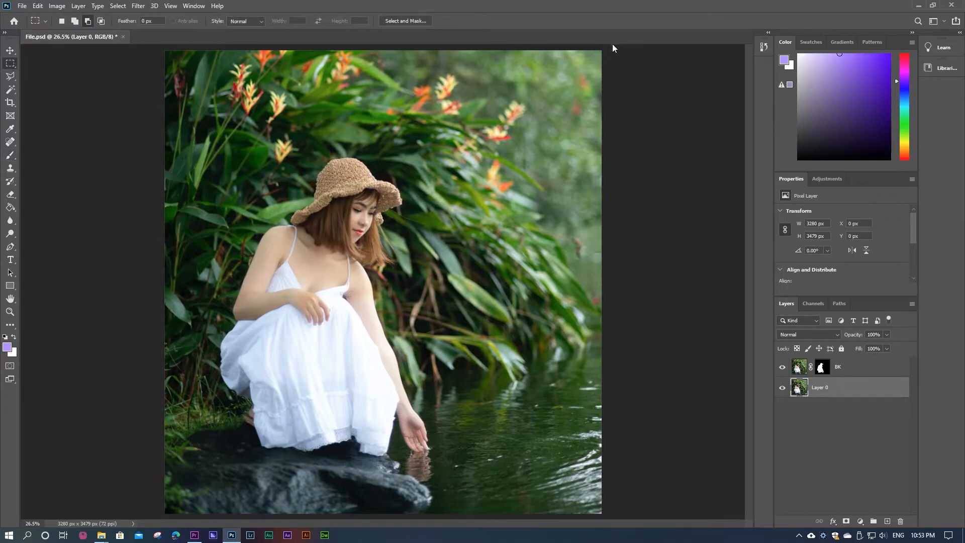
Step: Make a rectangular selection with 300 px feather over the background right of the woman and shift it up past the image's top edge
left_click_drag(609, 47, 339, 539)
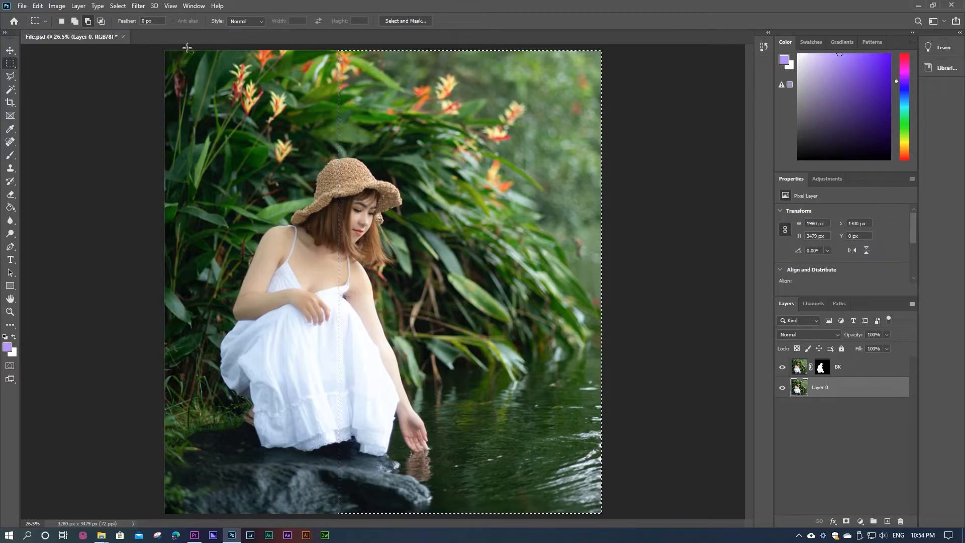
key("ctrl+d")
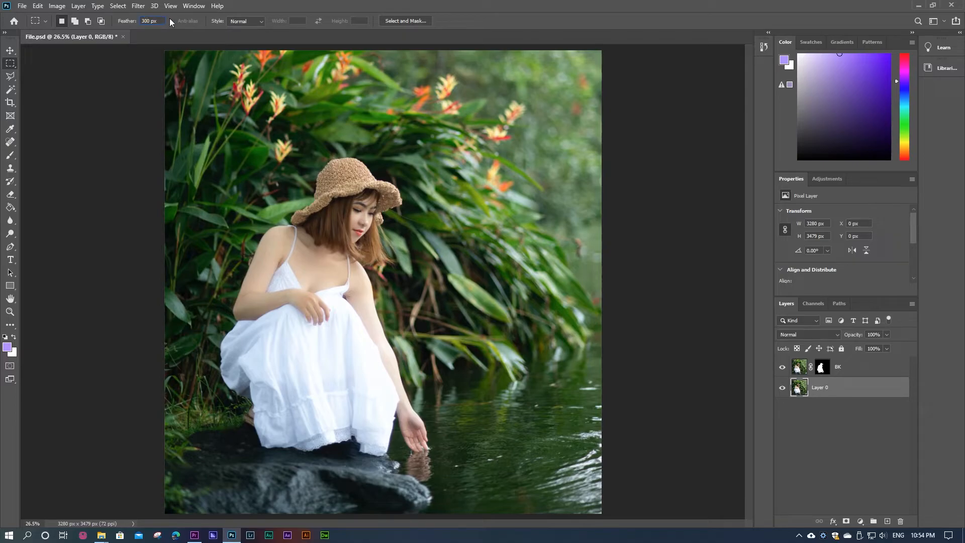
left_click_drag(601, 51, 339, 538)
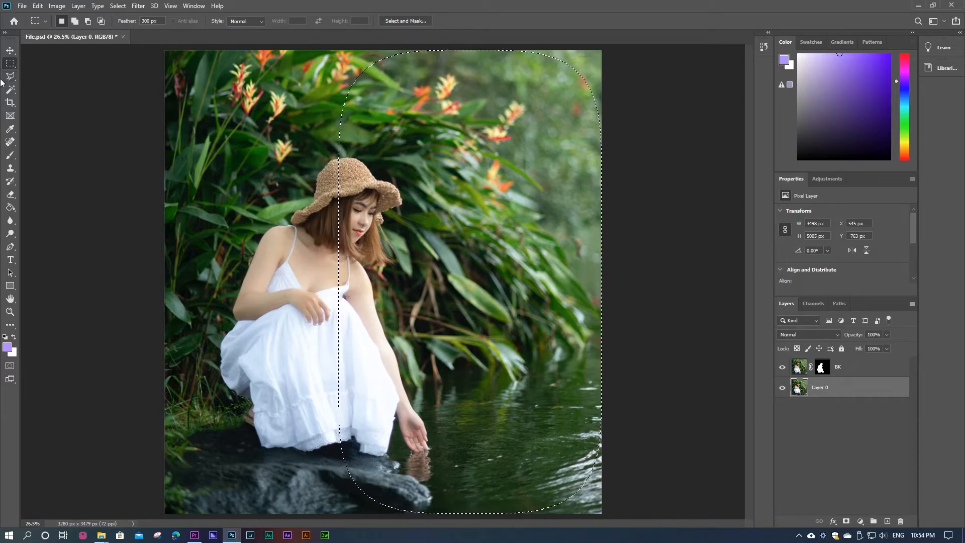
left_click_drag(484, 121, 490, 52)
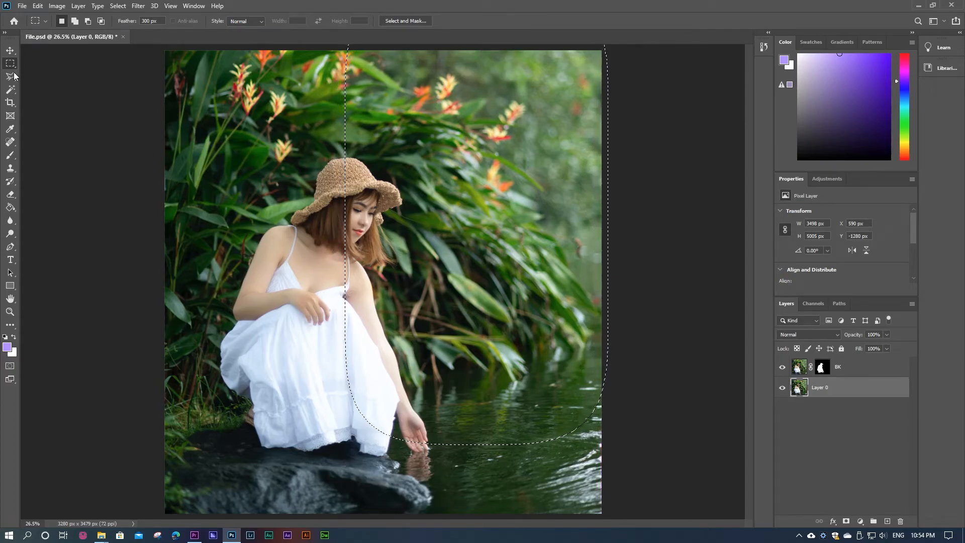
Step: Try to extend the selection down over the water by adding a second feathered rectangle
left_click(74, 23)
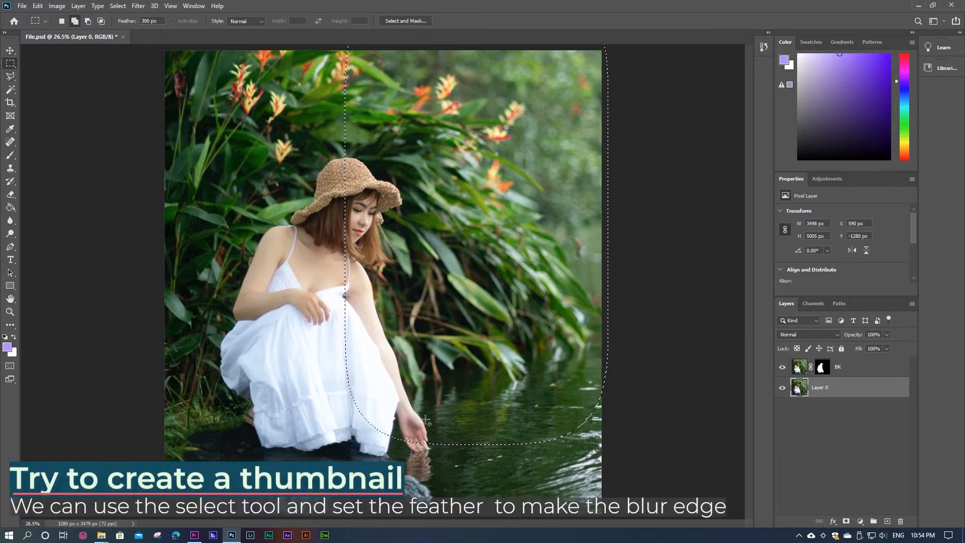
left_click_drag(348, 374, 683, 539)
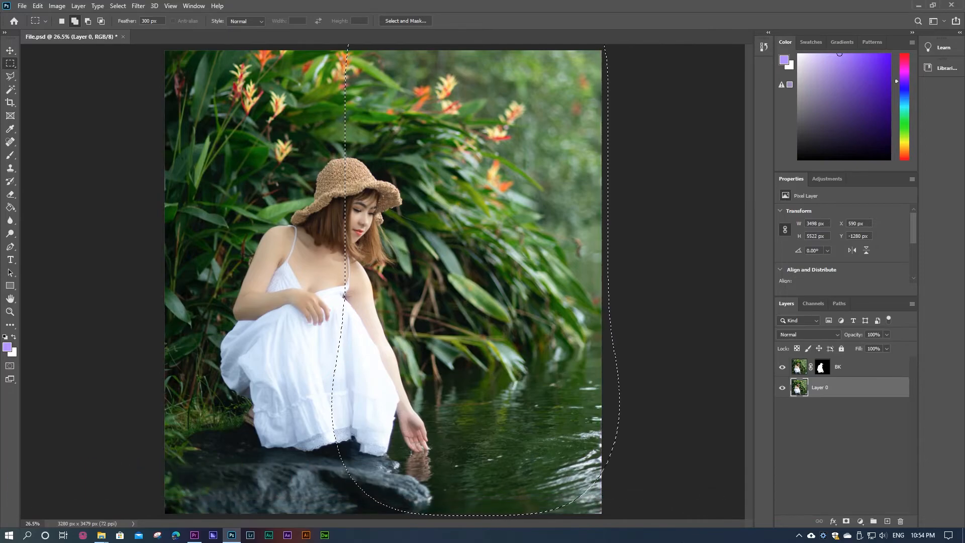
key("ctrl+z")
left_click_drag(353, 316, 653, 540)
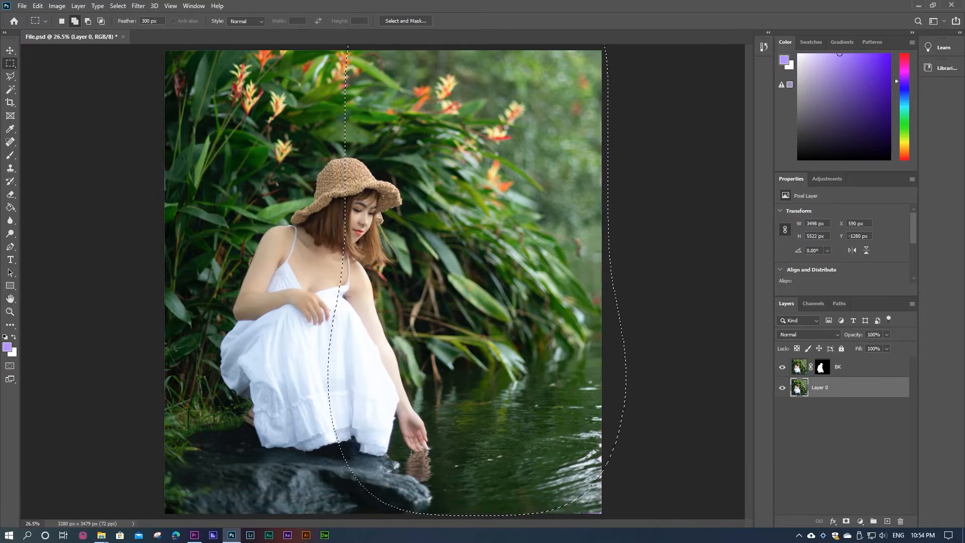
key("ctrl+z")
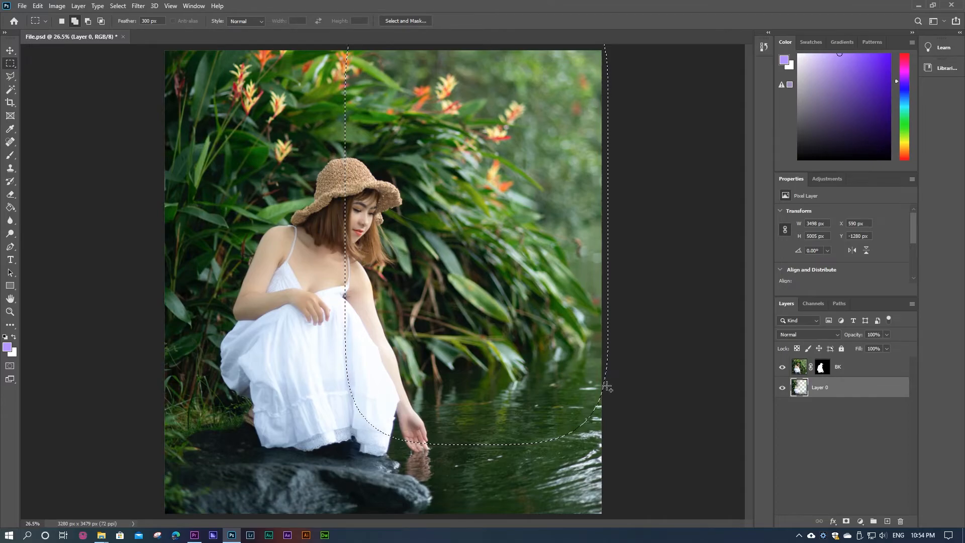
Step: Delete the selected background on Layer 0, move the selection down over the water, delete there too and deselect
key("Delete")
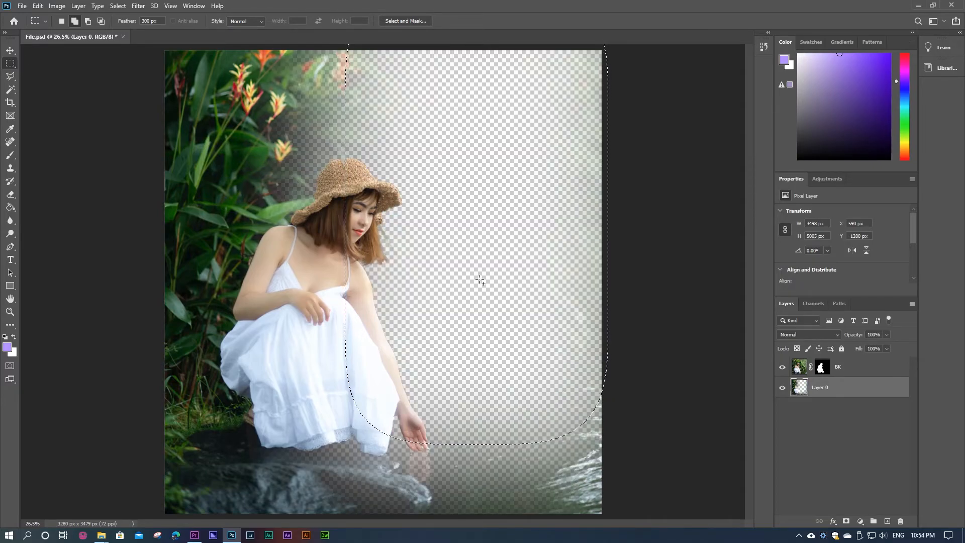
left_click(61, 21)
left_click_drag(450, 238, 454, 385)
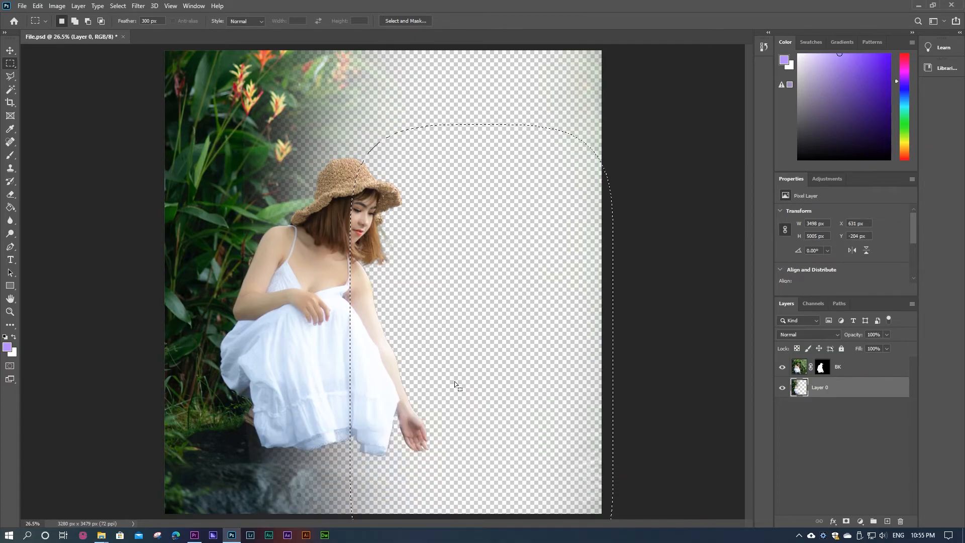
key("ctrl+d")
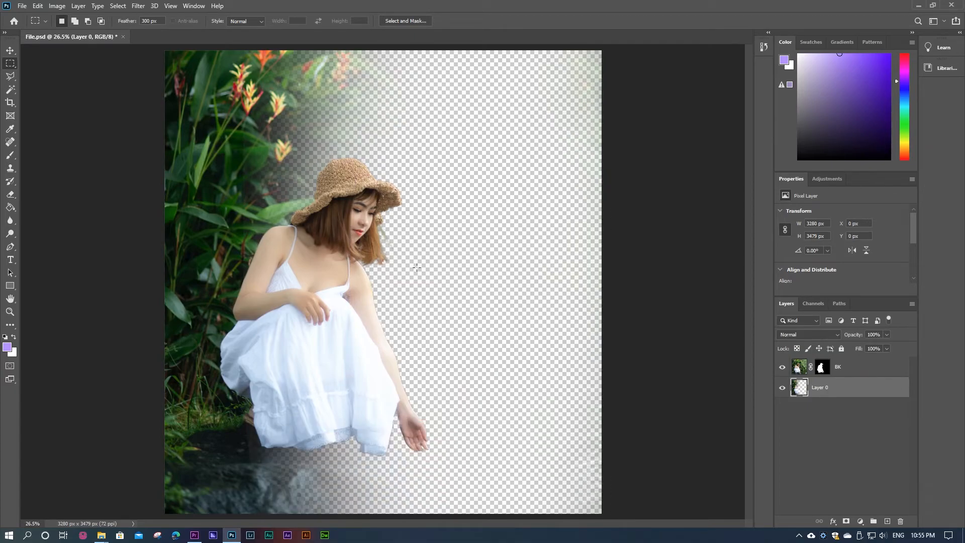
Step: Bring back the last selection, shift it up and toward the image's right edge, delete the remaining background on Layer 0 and deselect
scroll(383, 280, "down", 1)
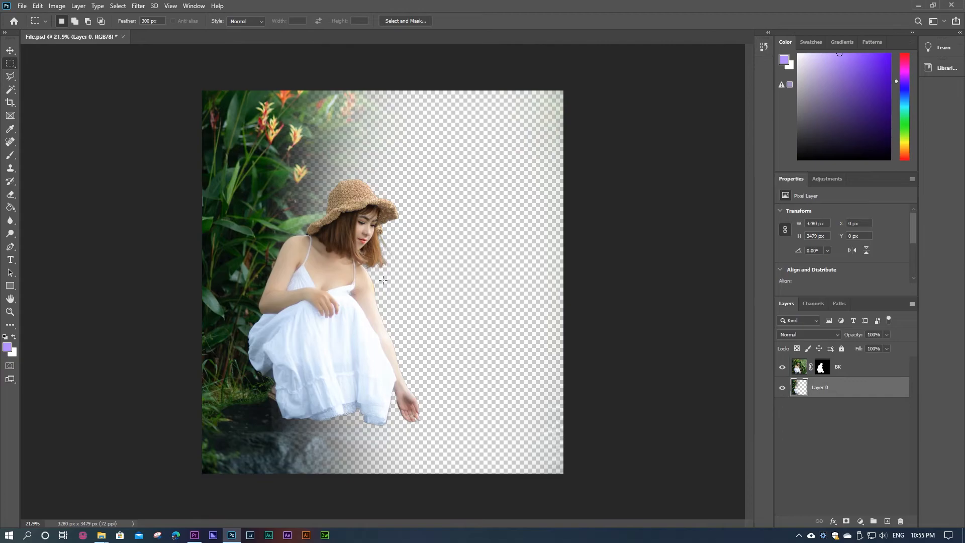
key("ctrl+z")
key("ctrl+z")
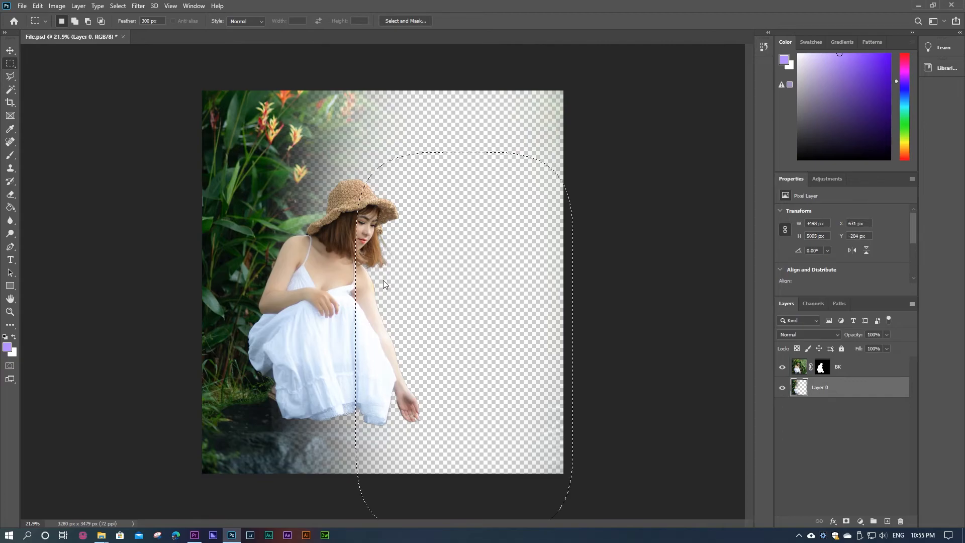
left_click_drag(437, 302, 459, 275)
key("Delete")
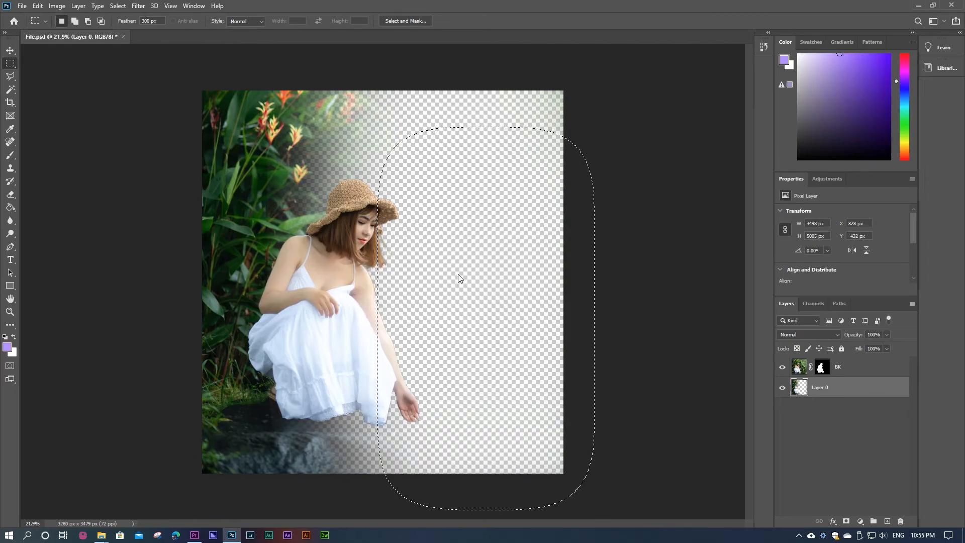
key("ctrl+d")
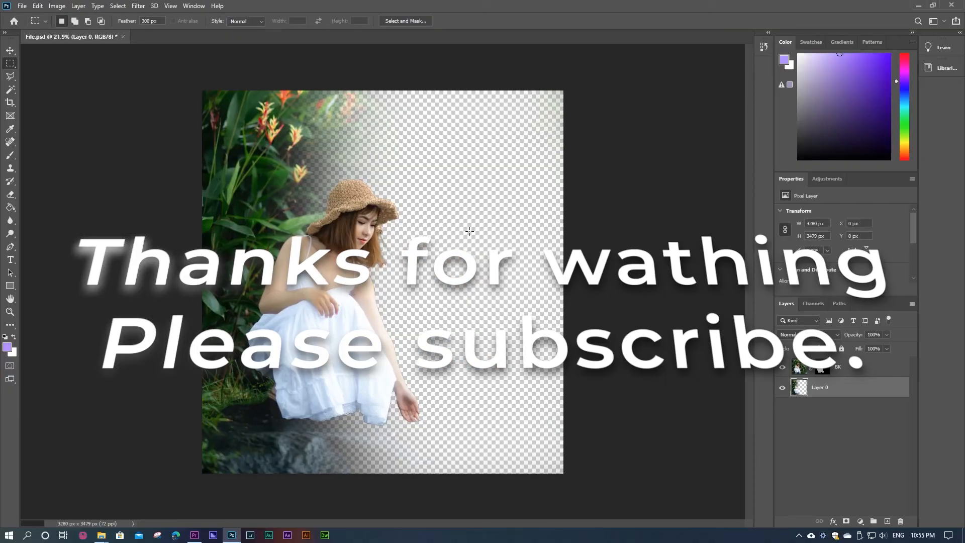
left_click(839, 444)
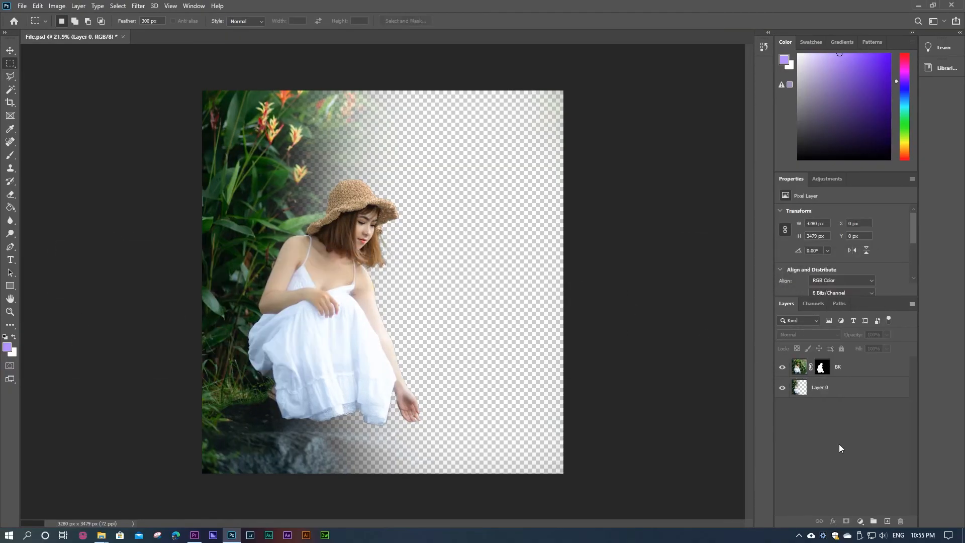
left_click(799, 537)
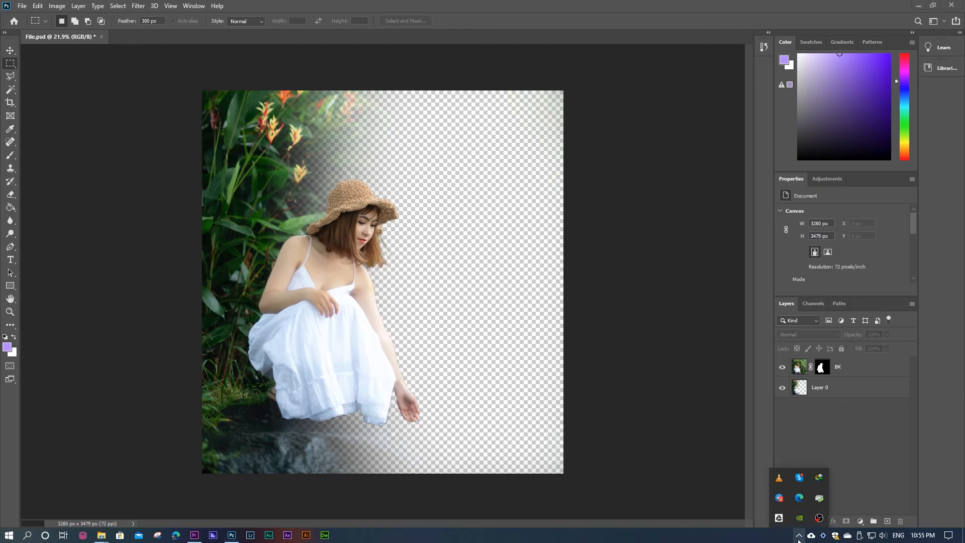
right_click(819, 518)
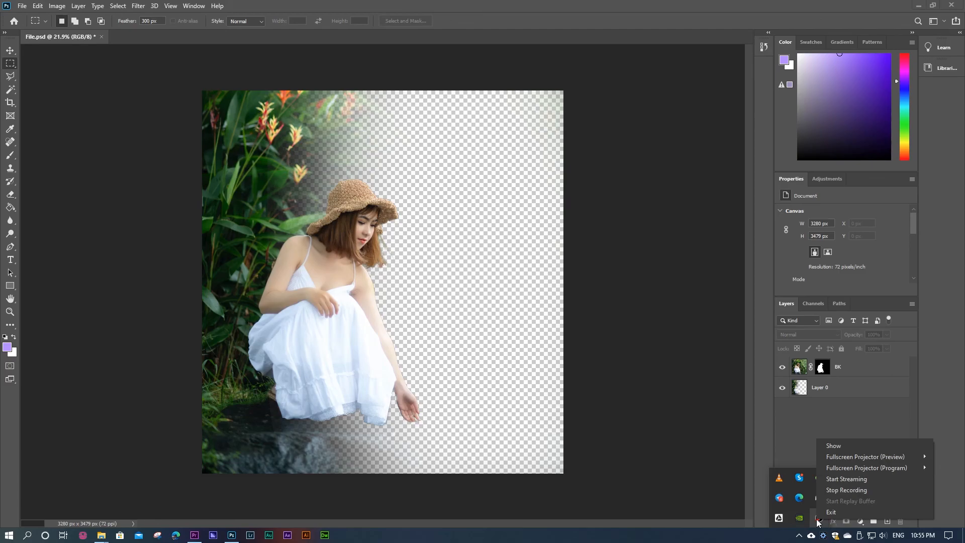